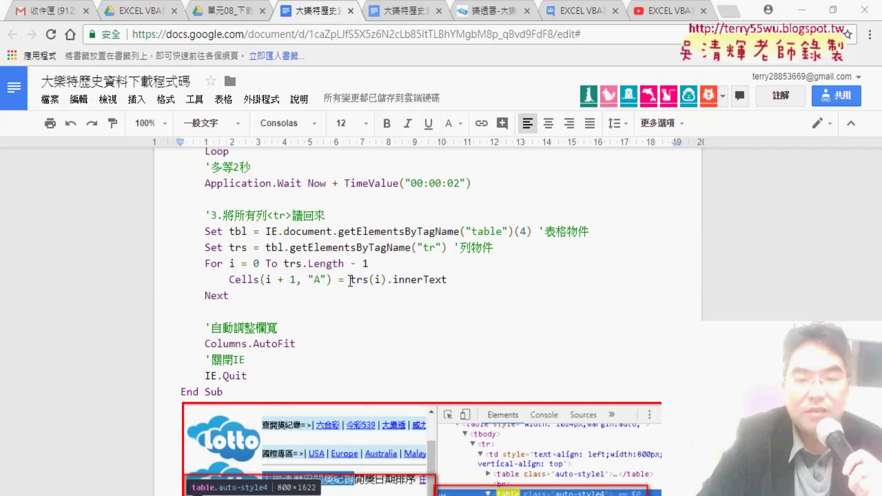
Step: Select IE, then CreateObject("internetexplorer.application") in the Set IE line of 大樂透IE版
scroll(351, 276, "up", 2)
scroll(339, 268, "up", 3)
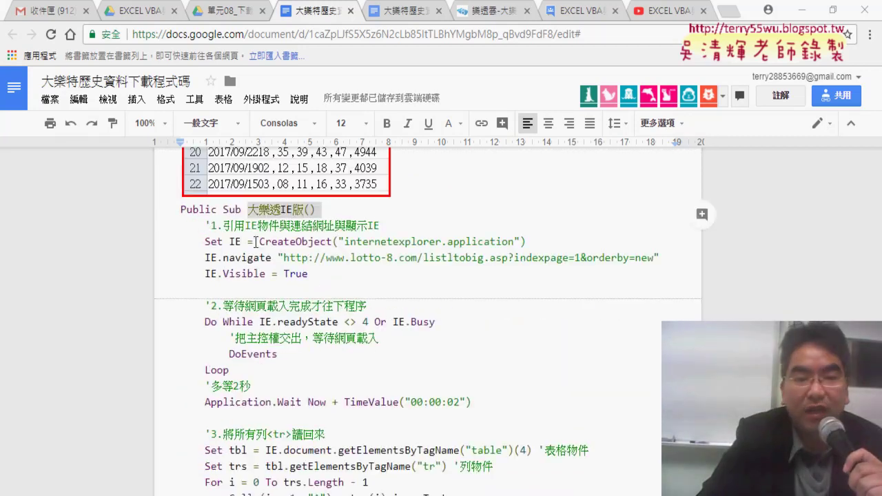
left_click(234, 242)
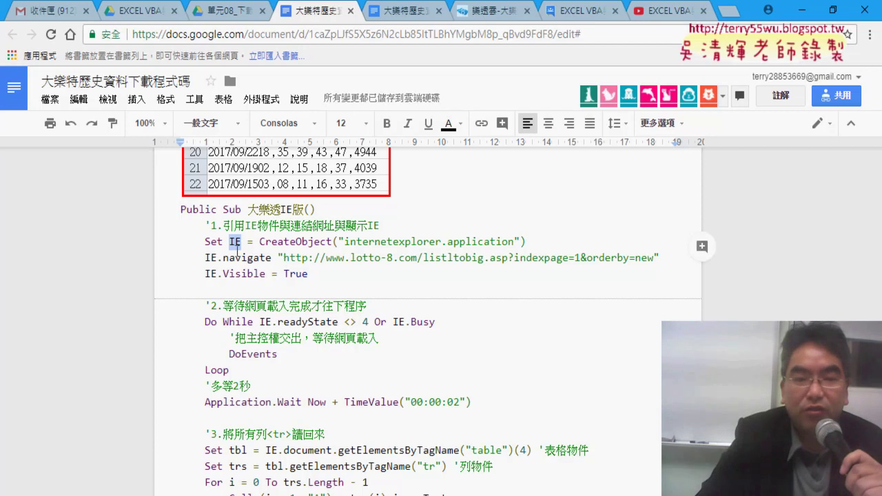
left_click_drag(206, 242, 237, 243)
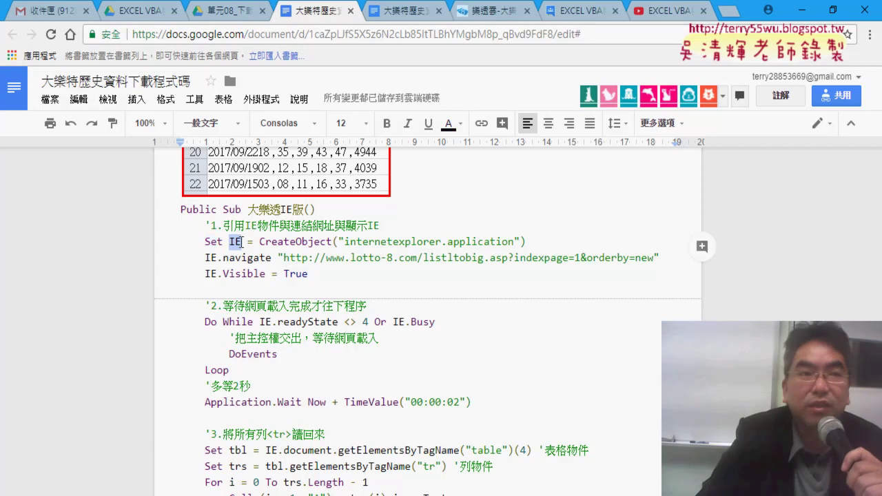
left_click_drag(254, 242, 535, 241)
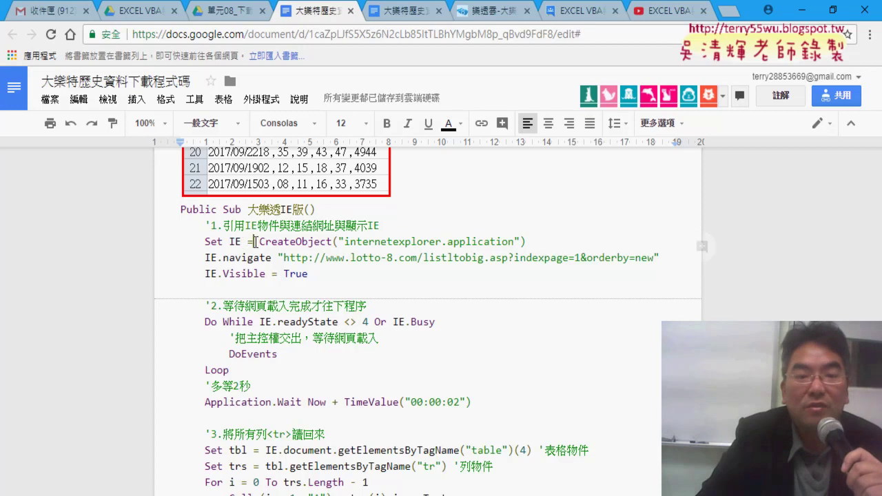
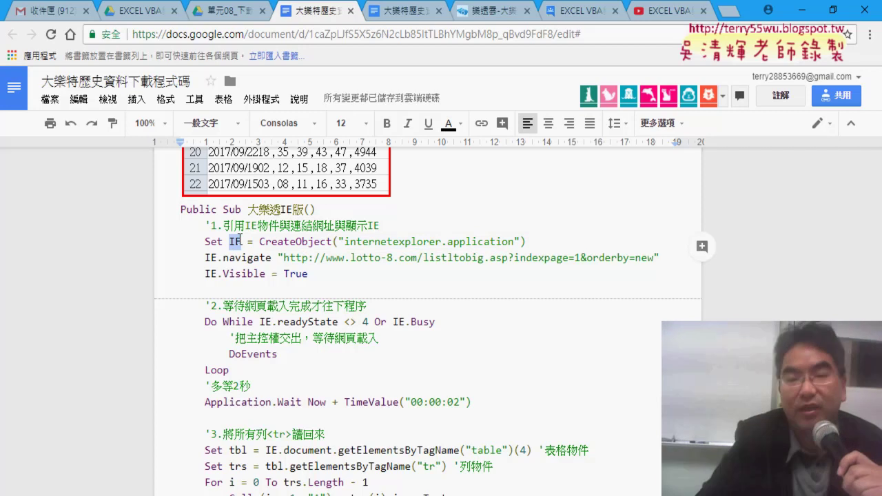
Step: Highlight navigate on the IE.navigate line of the scraping code
left_click_drag(222, 258, 272, 258)
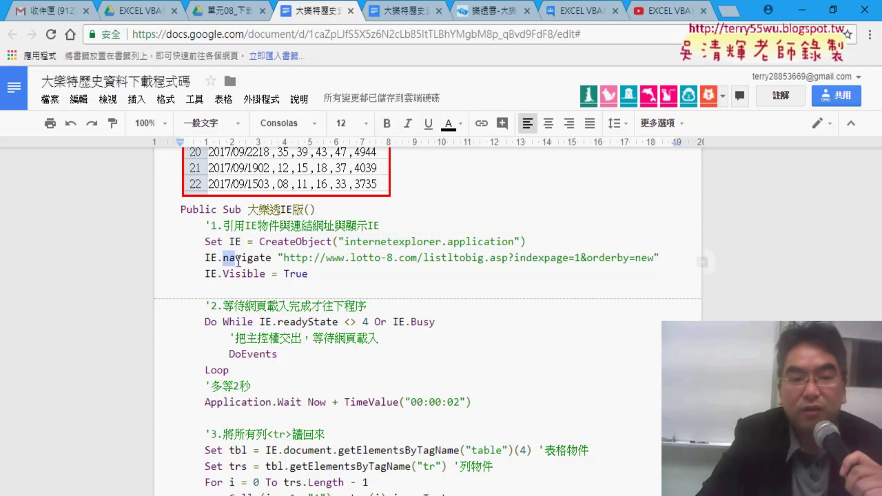
left_click(237, 273)
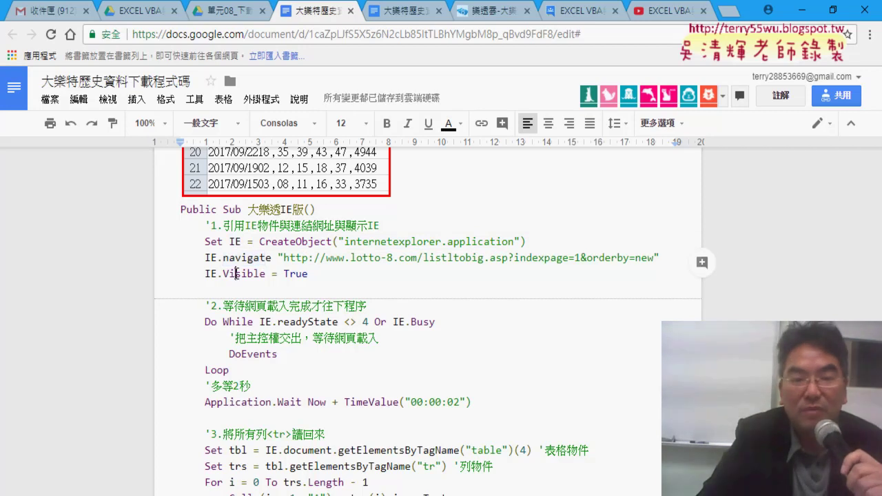
scroll(349, 280, "down", 2)
scroll(349, 279, "down", 2)
scroll(312, 200, "up", 1)
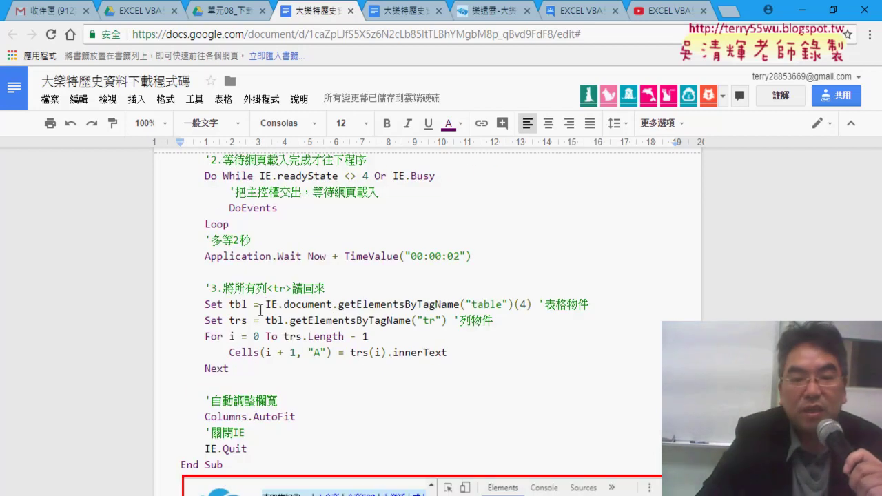
Step: Highlight IE, getElementsByTagName, 'table' and the index 4 on the Set tbl line
left_click_drag(266, 304, 317, 304)
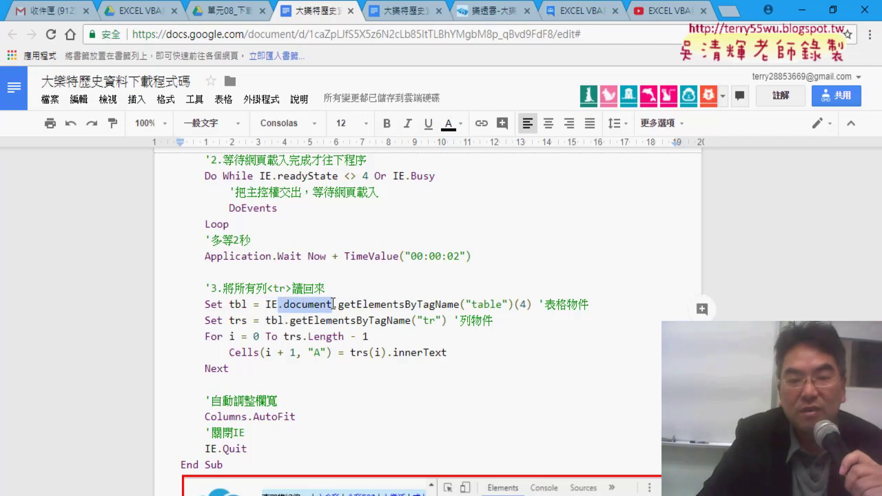
left_click(335, 304)
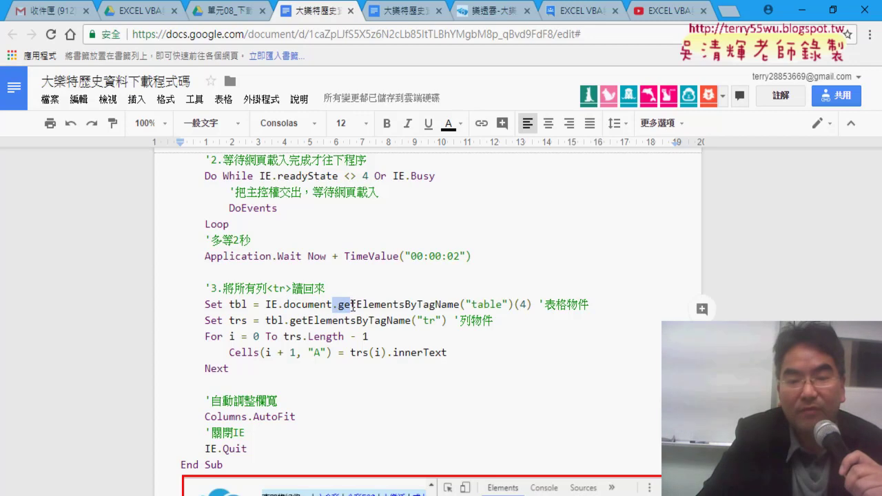
left_click_drag(352, 306, 461, 304)
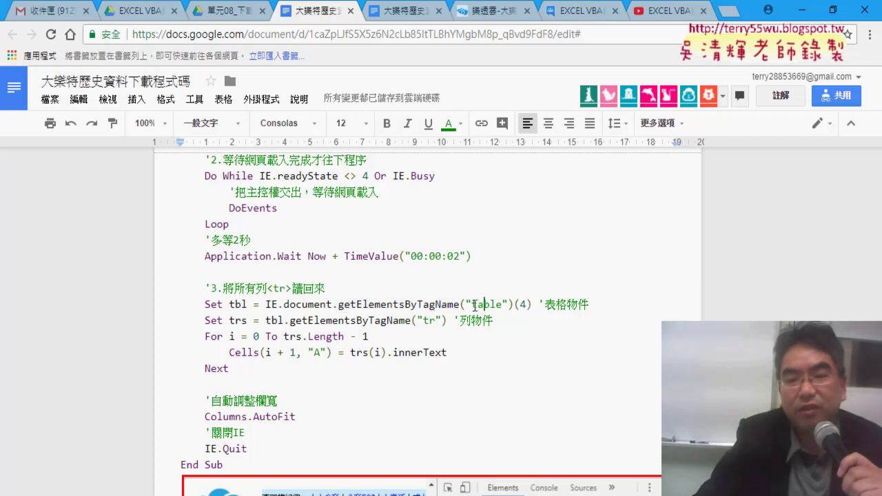
left_click_drag(471, 304, 493, 308)
left_click(524, 304)
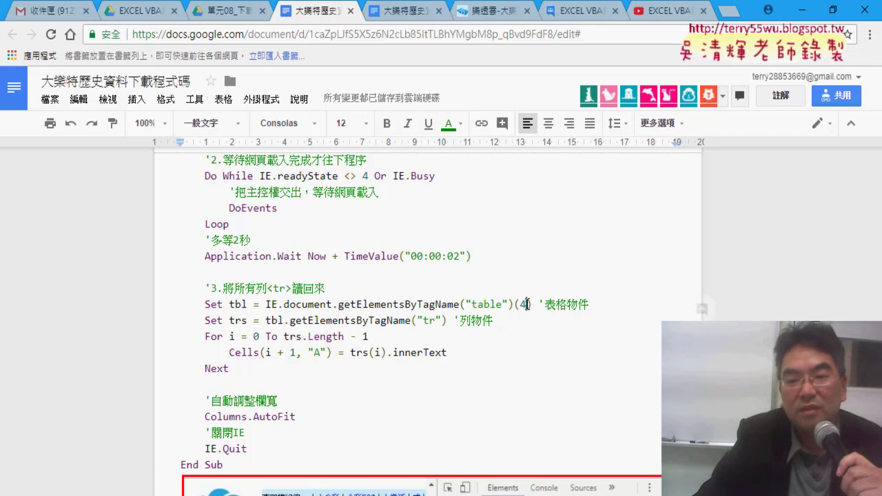
double_click(523, 304)
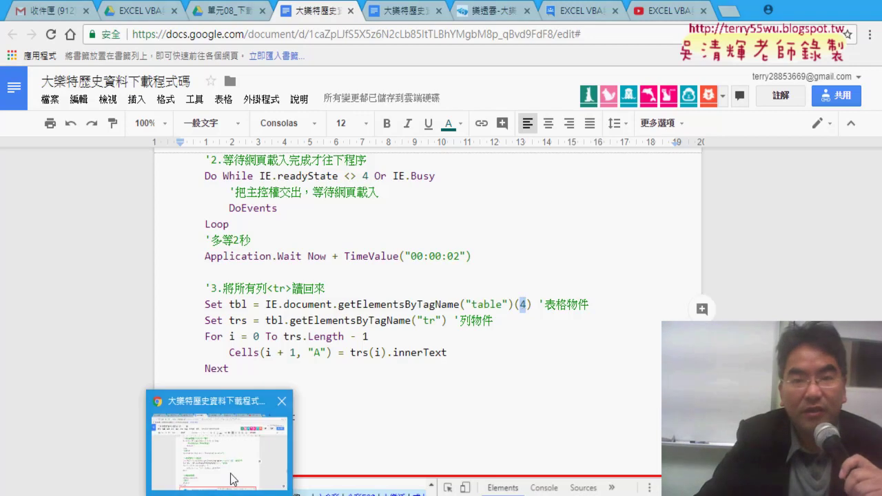
Step: Switch to the lotto-8.com results page and reopen DevTools with F12
left_click(494, 11)
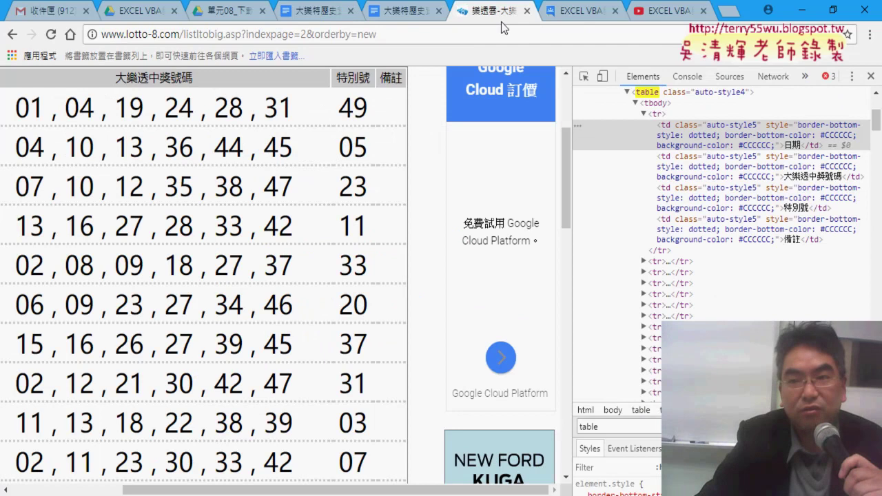
left_click(870, 76)
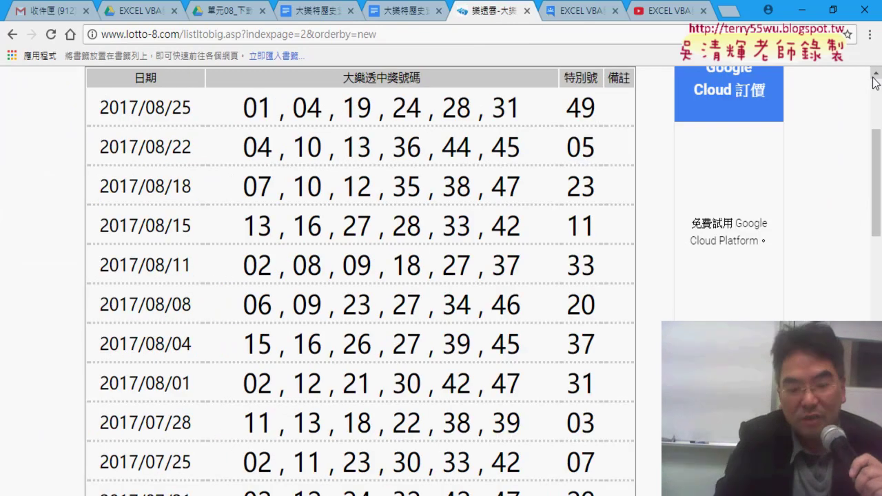
key("F12")
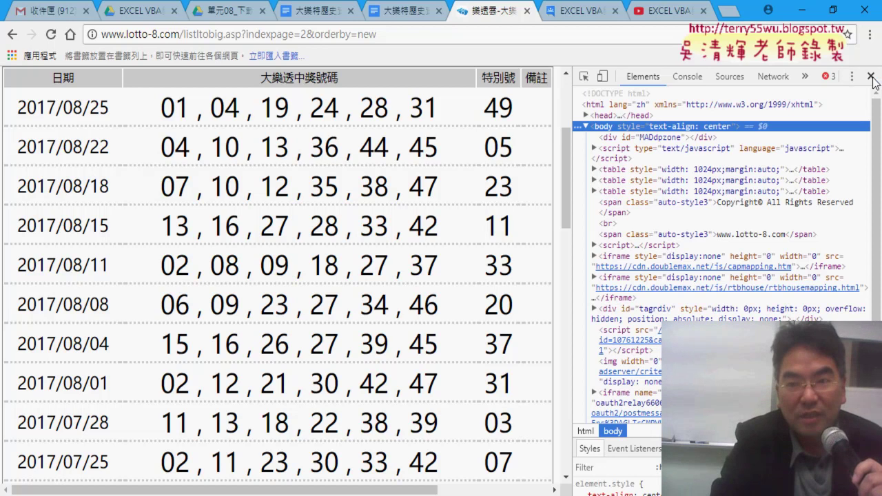
left_click(872, 78)
key("F12")
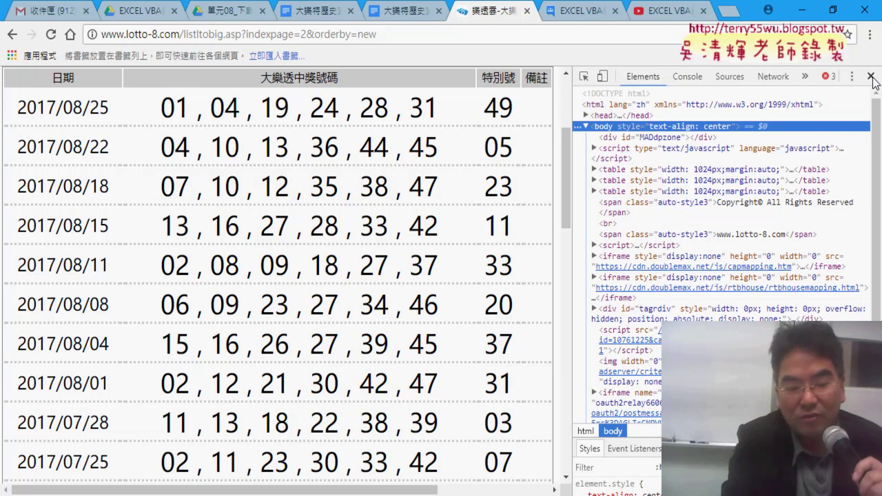
Step: Search the Elements tree for 'table' and jump to the third match
key("ctrl+f")
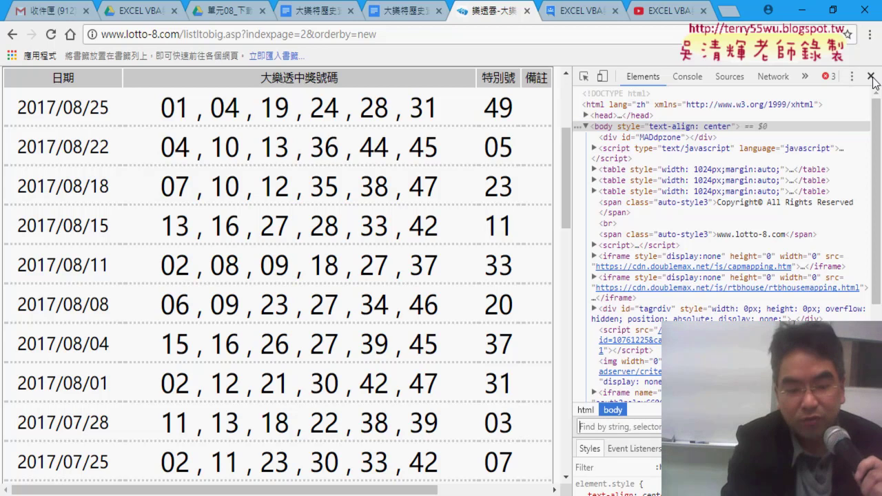
type("ㄊㄚ")
key("shift")
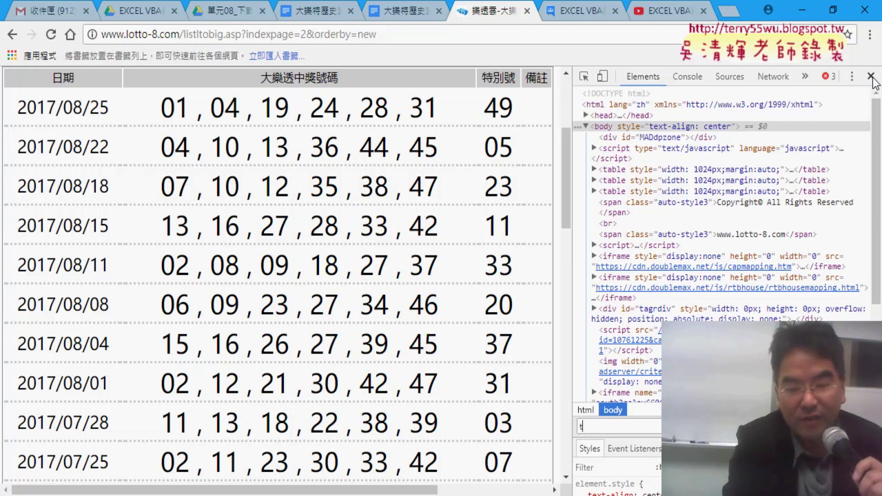
type("ble")
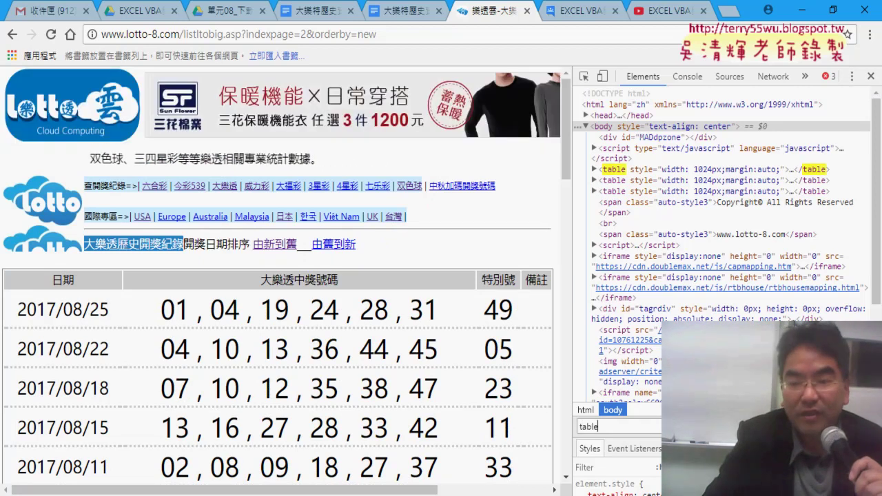
key("Return")
key("Return")
key("Return")
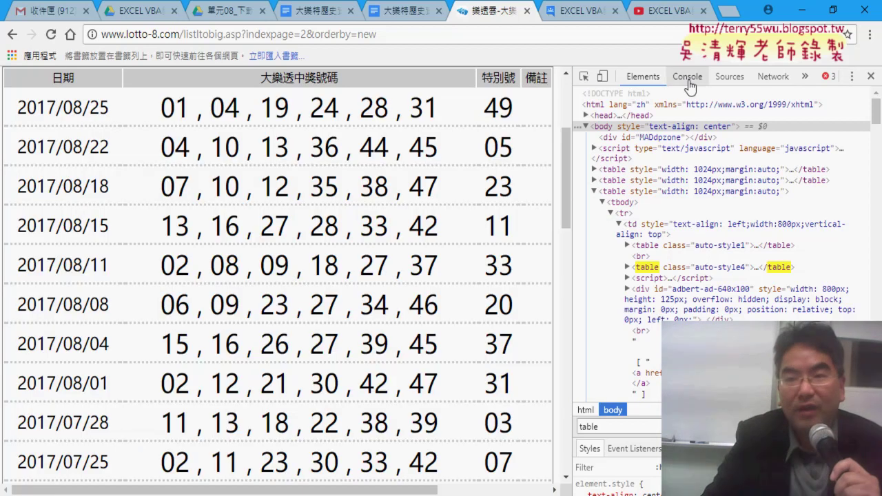
Step: Look through the Console, Sources and Network panels, then return to Elements
left_click(686, 78)
left_click(728, 76)
left_click(773, 77)
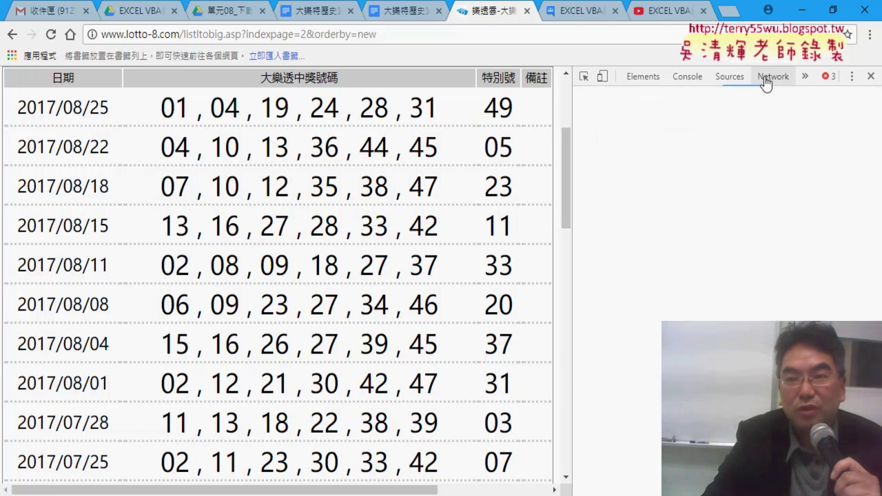
left_click(725, 79)
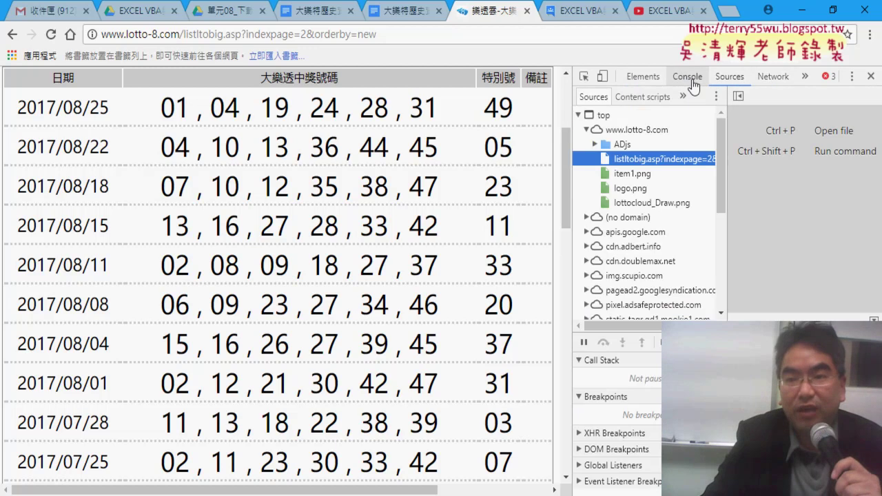
left_click(689, 79)
left_click(638, 79)
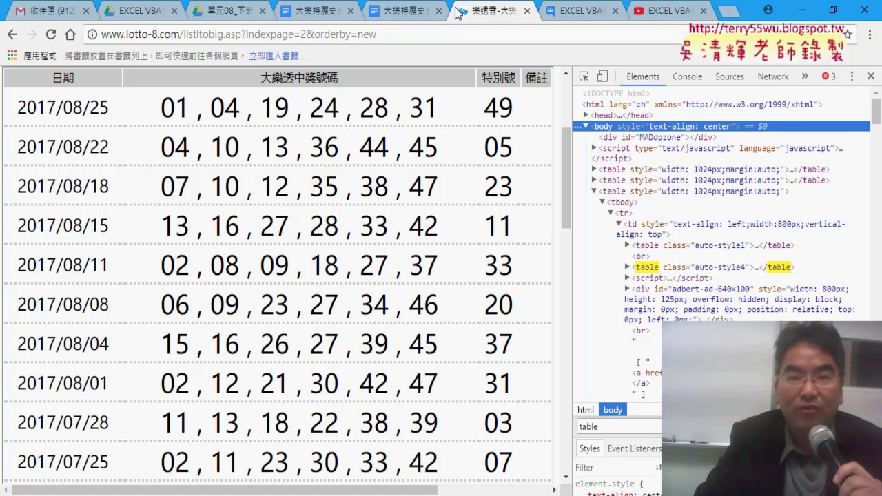
Step: In the Docs code, highlight tbl, the Set trs line and trs(i) on the Cells line
left_click(323, 12)
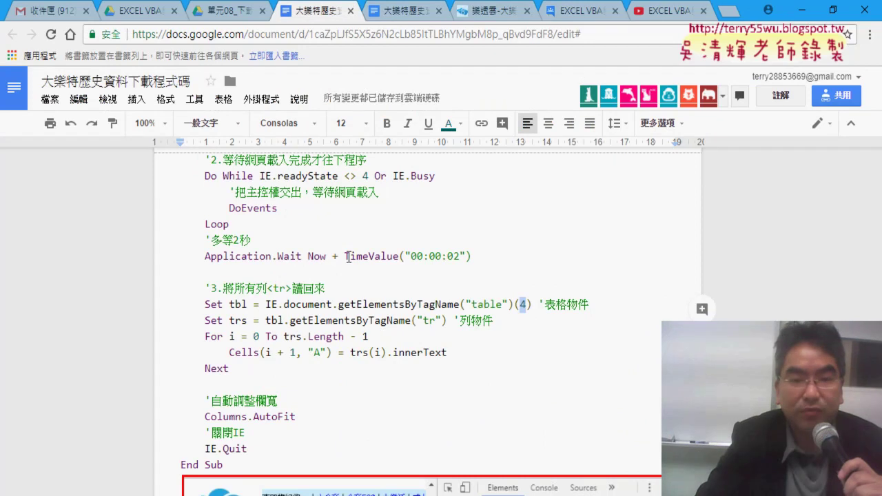
scroll(348, 256, "up", 1)
scroll(364, 272, "down", 1)
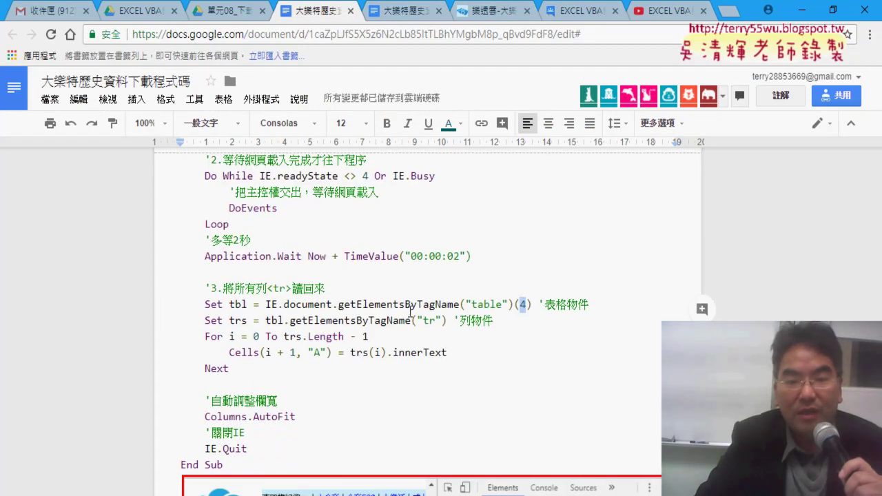
key("Left")
key("Left")
key("Left")
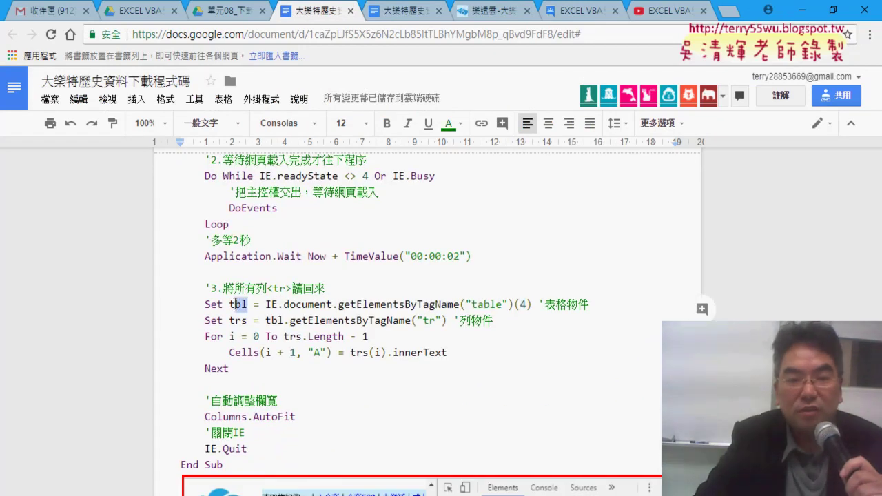
left_click_drag(248, 304, 230, 304)
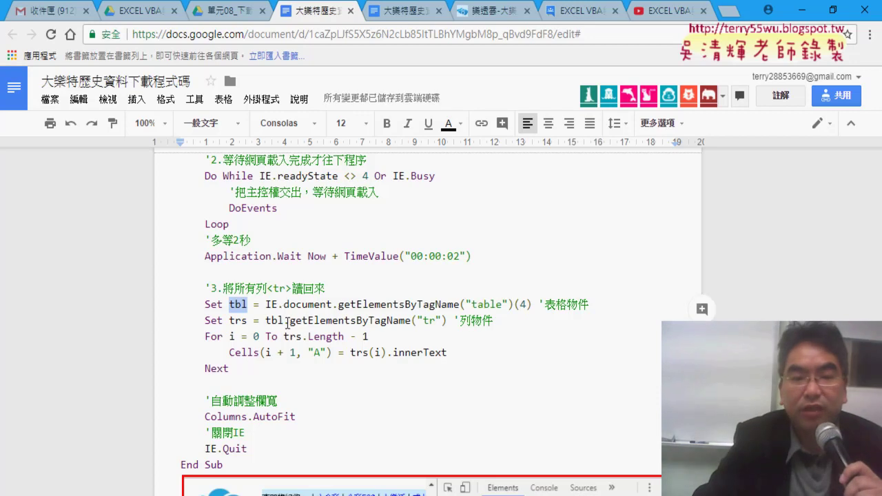
left_click_drag(285, 321, 274, 322)
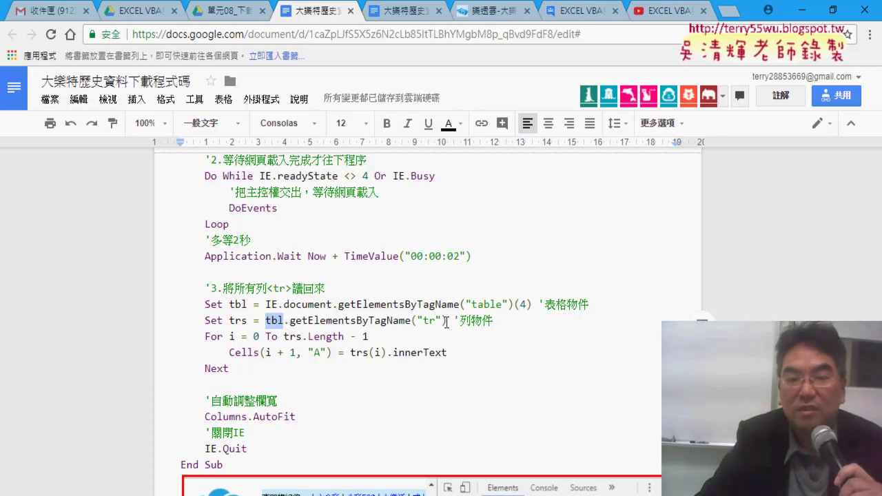
left_click_drag(447, 321, 230, 320)
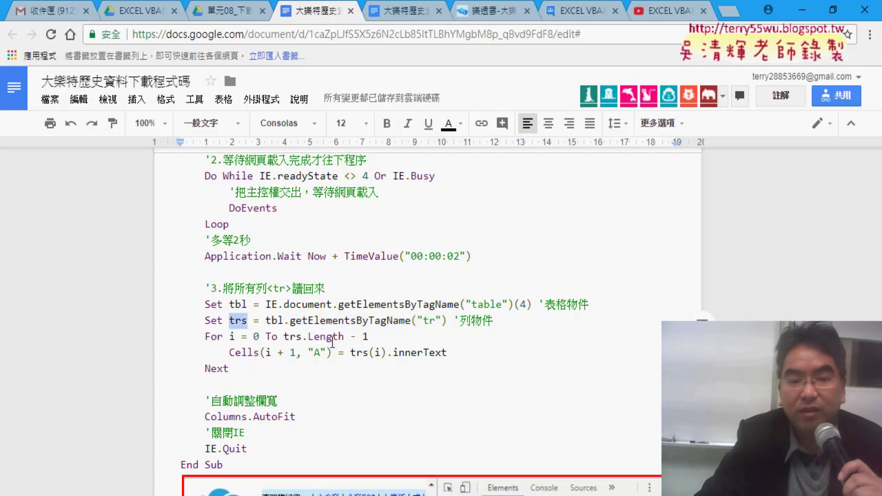
left_click_drag(350, 353, 384, 353)
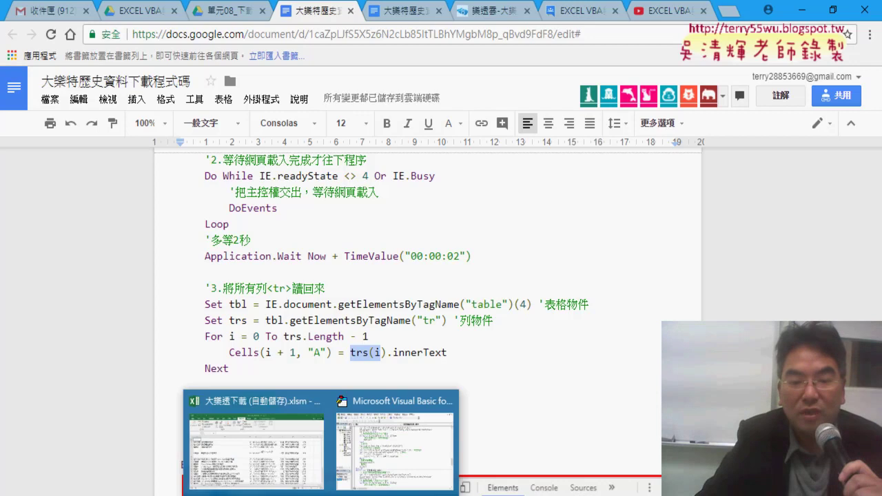
Step: Switch to the Excel workbook, open sheet 工作表2 and select A1
left_click(384, 472)
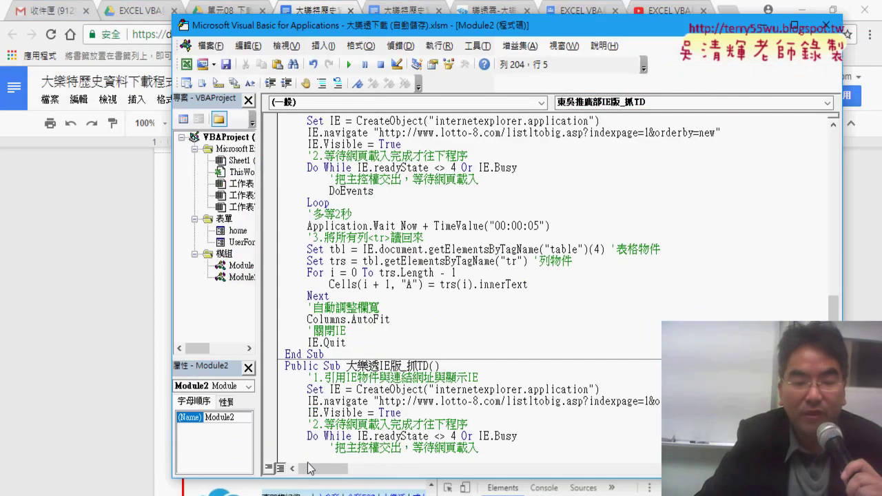
left_click(280, 444)
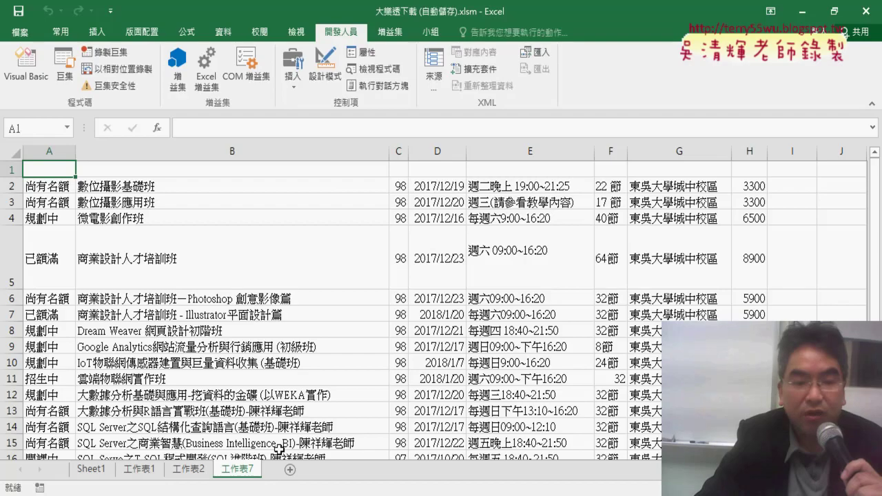
left_click(197, 479)
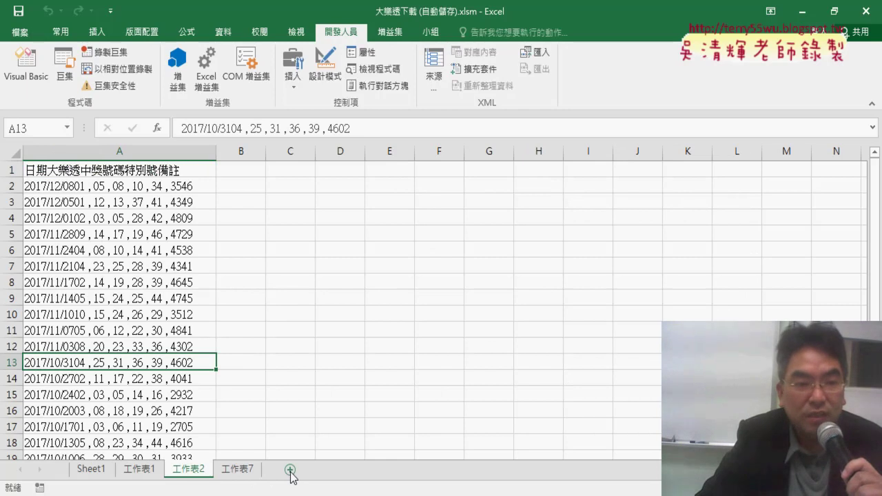
left_click(140, 169)
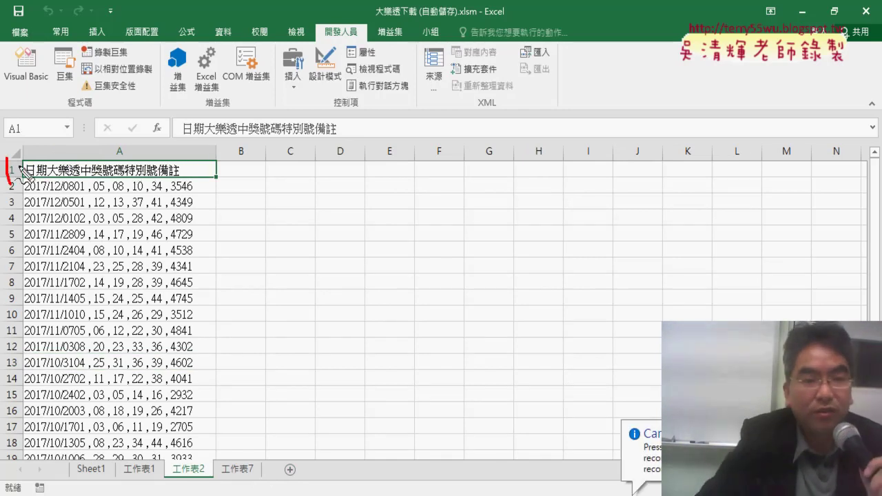
Step: Circle the A1 header and the draw records in red ink, then clear the marks
mouse_move(21, 168)
left_mouse_down()
mouse_move(43, 180)
mouse_move(41, 198)
left_mouse_up()
left_click_drag(83, 177, 87, 216)
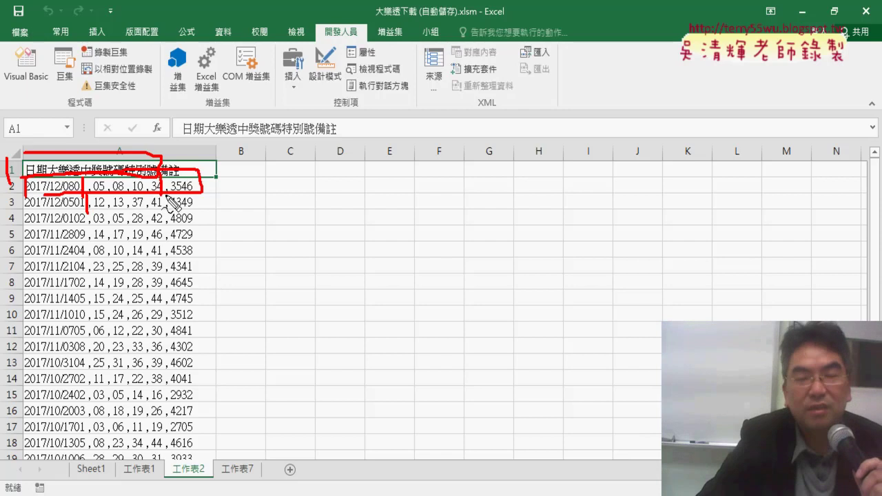
left_click_drag(165, 196, 167, 222)
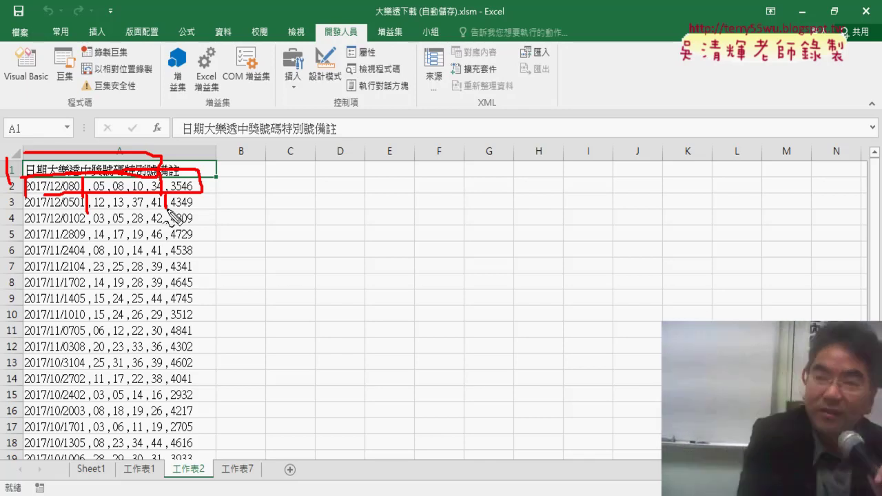
key("Escape")
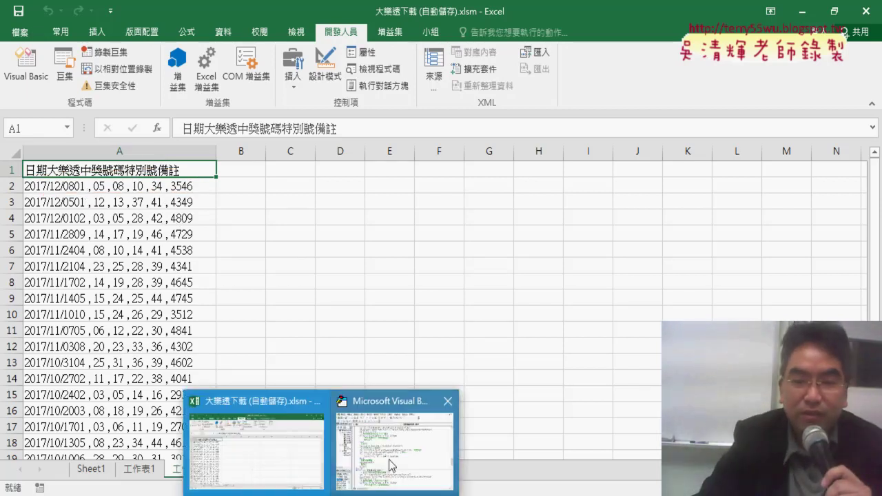
Step: Bring up the 大樂透IE版_抓TD procedure in the VBA editor and highlight 抓TD
left_click(388, 459)
scroll(512, 344, "down", 5)
scroll(513, 324, "down", 2)
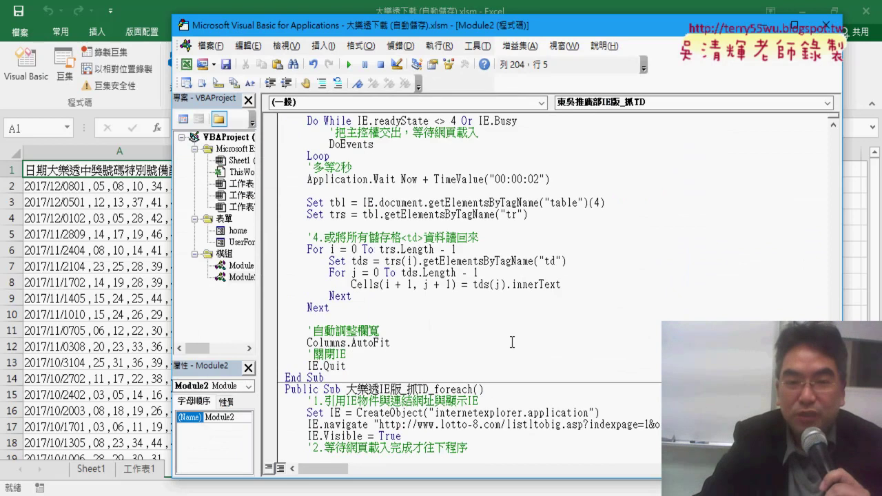
scroll(513, 311, "up", 2)
left_click_drag(407, 120, 428, 121)
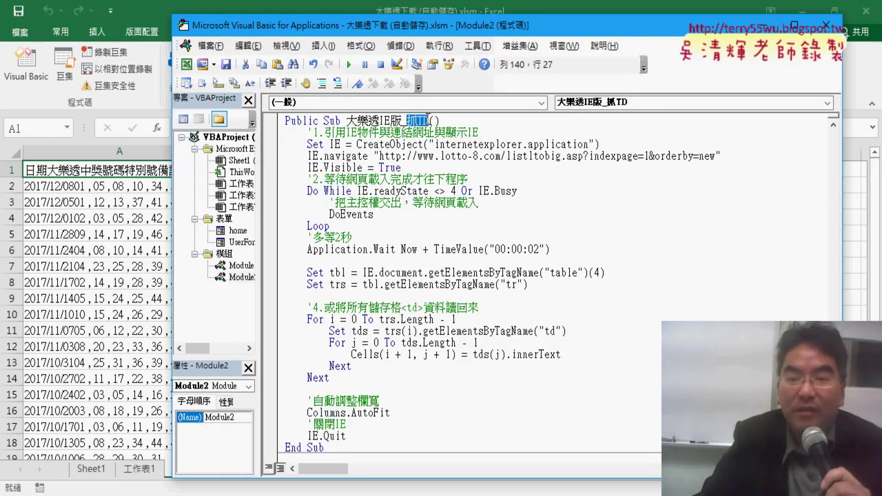
Step: Highlight the Set tbl/trs lines, the For i = 0 To trs.Length - 1 range and the tds expression
left_click_drag(529, 284, 268, 271)
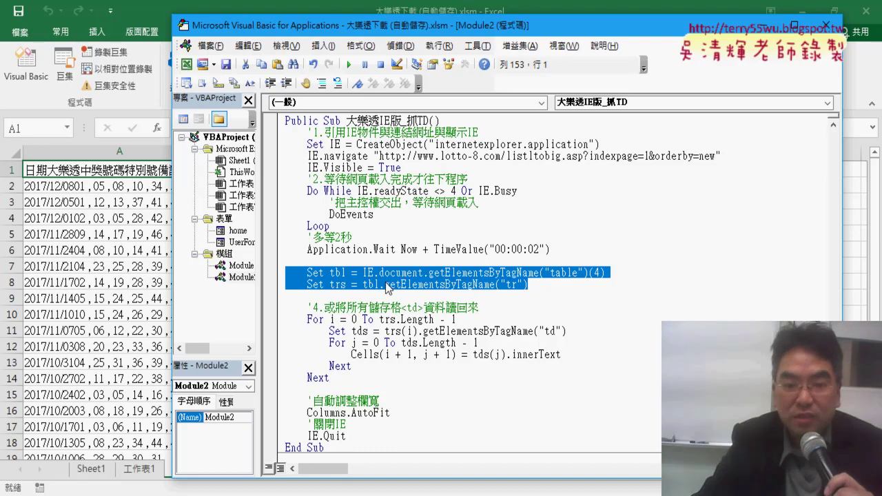
left_click(376, 307)
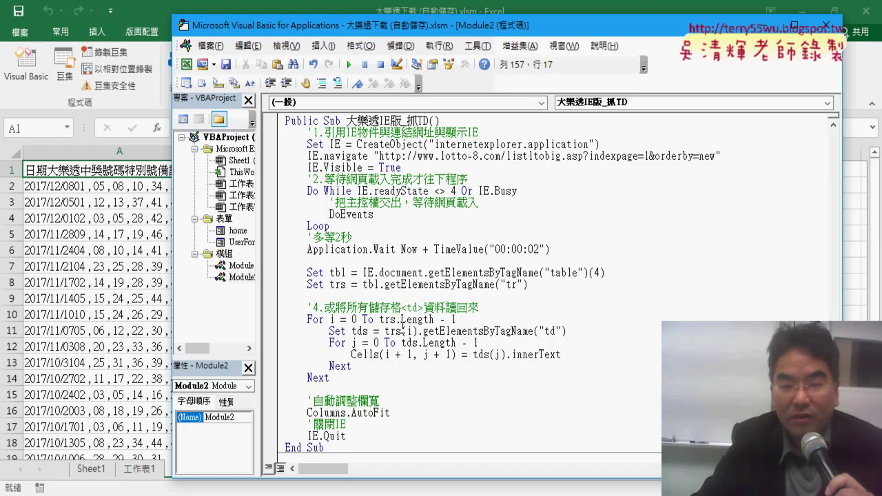
left_click_drag(332, 319, 464, 320)
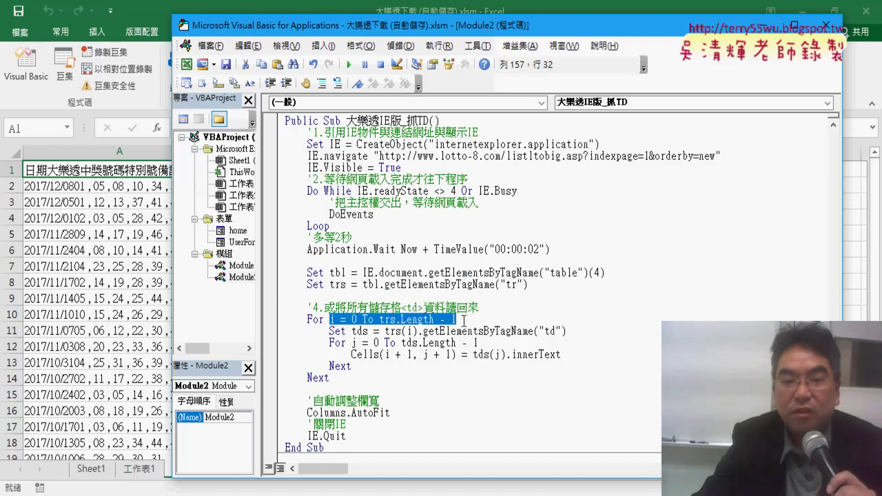
left_click(353, 331)
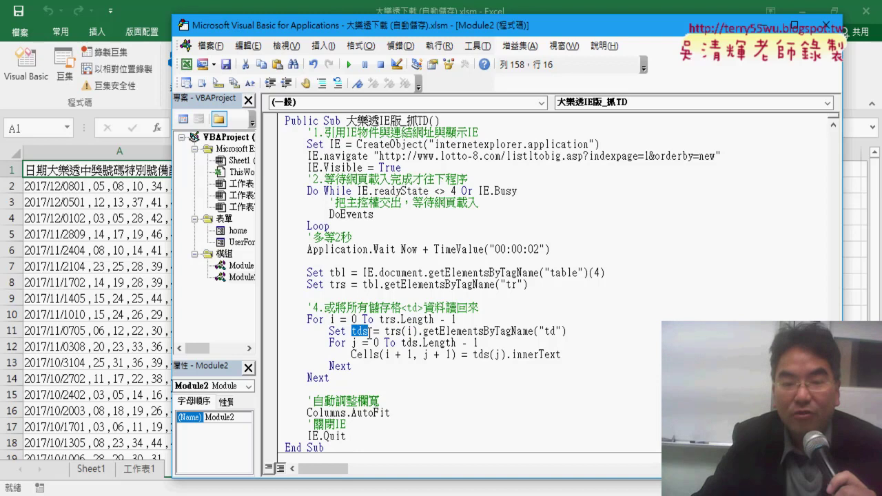
left_click_drag(384, 332, 573, 331)
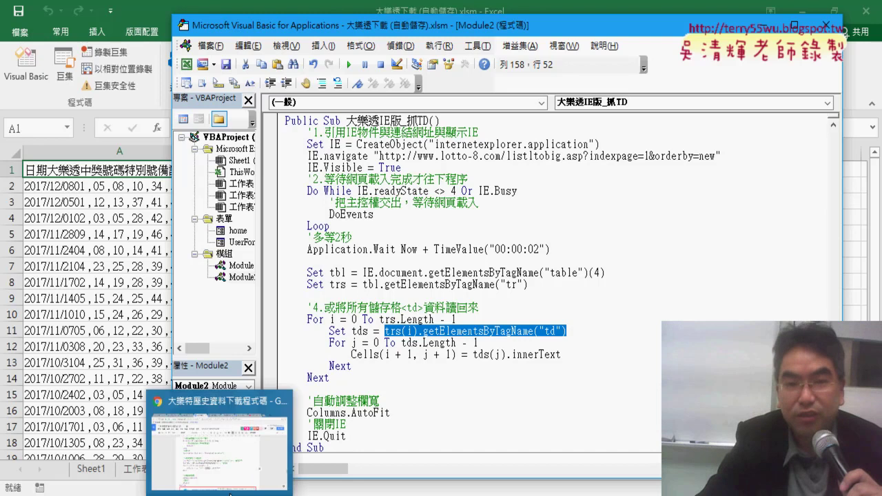
left_click(230, 491)
Step: On the lotto-8 page, re-expand and select the td node in the Elements tree
left_click(493, 13)
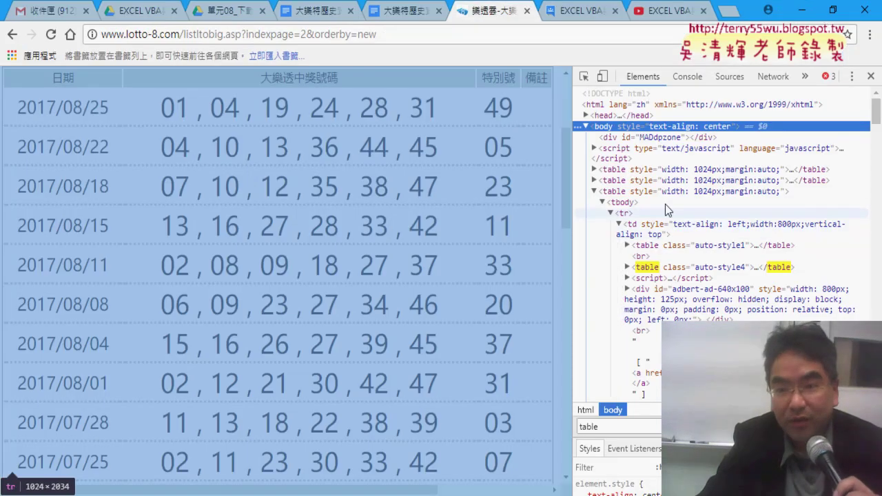
left_click(619, 225)
left_click(619, 225)
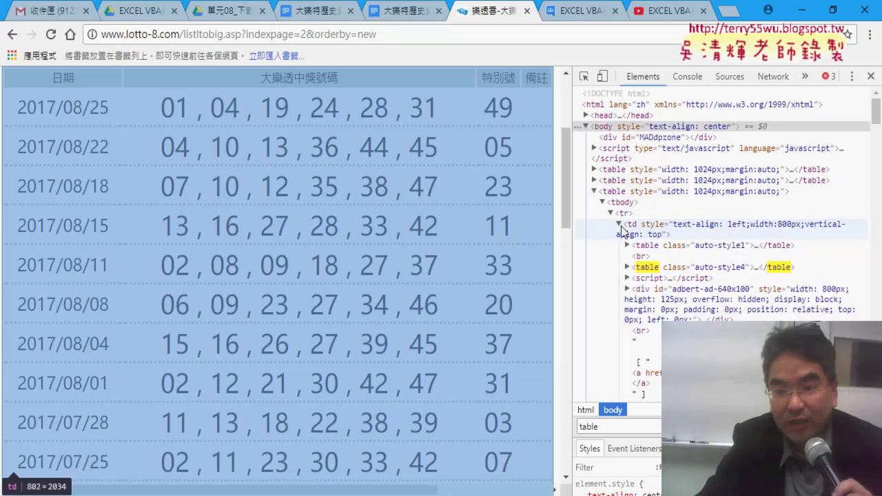
left_click(621, 226)
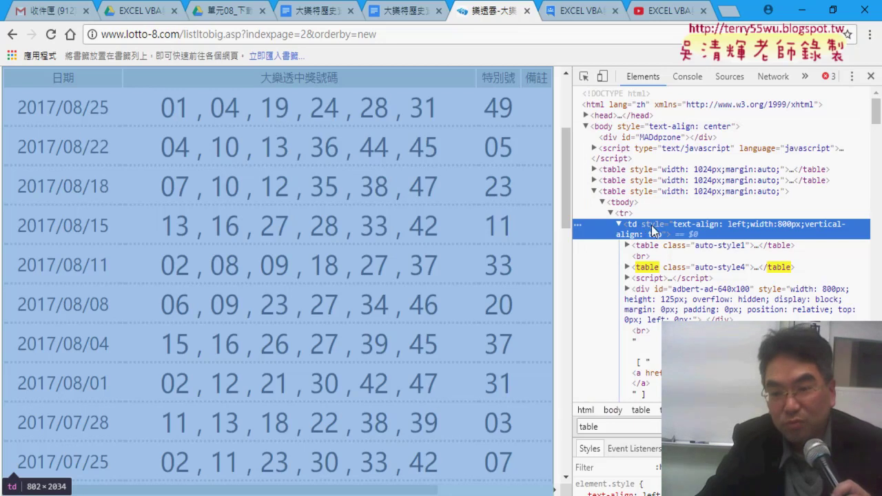
double_click(631, 227)
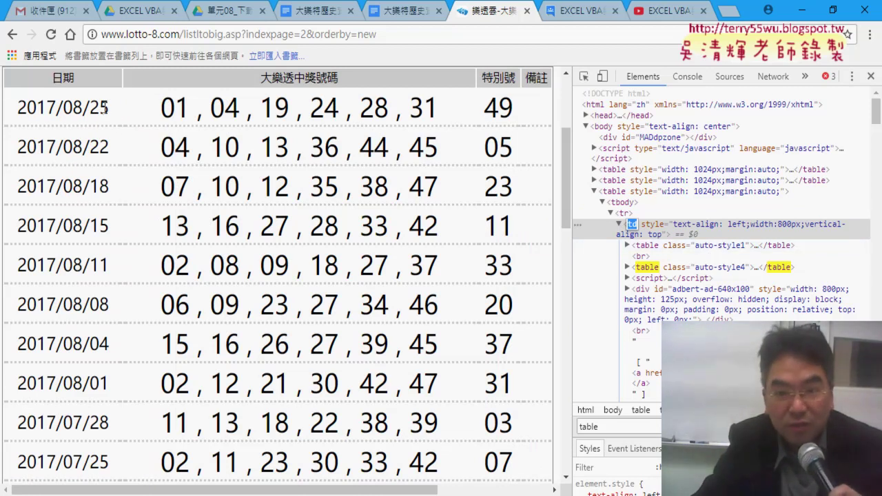
Step: Inspect the 2017/08/25 date cell and point a red arrow at its td element
left_click_drag(112, 108, 20, 108)
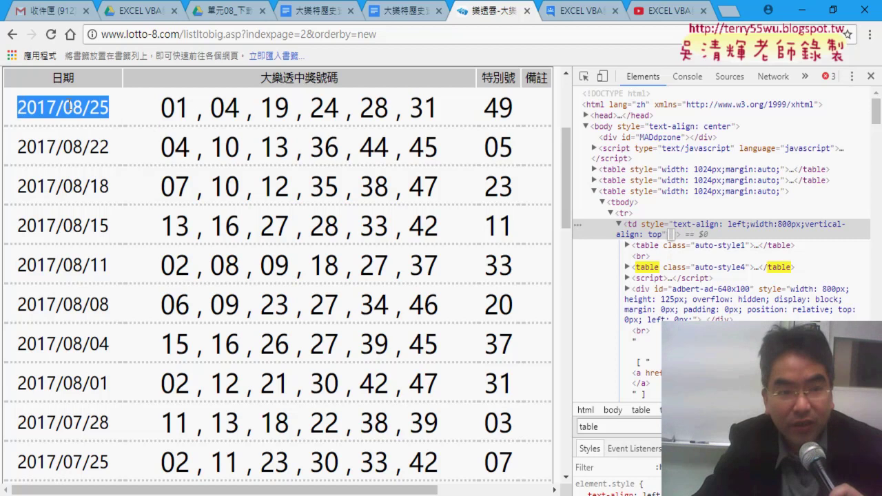
right_click(71, 106)
left_click(108, 174)
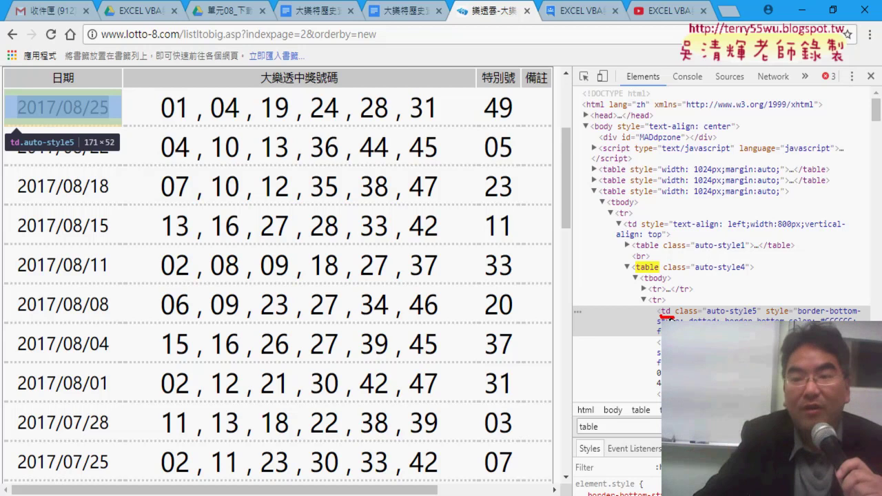
left_click_drag(675, 301, 739, 285)
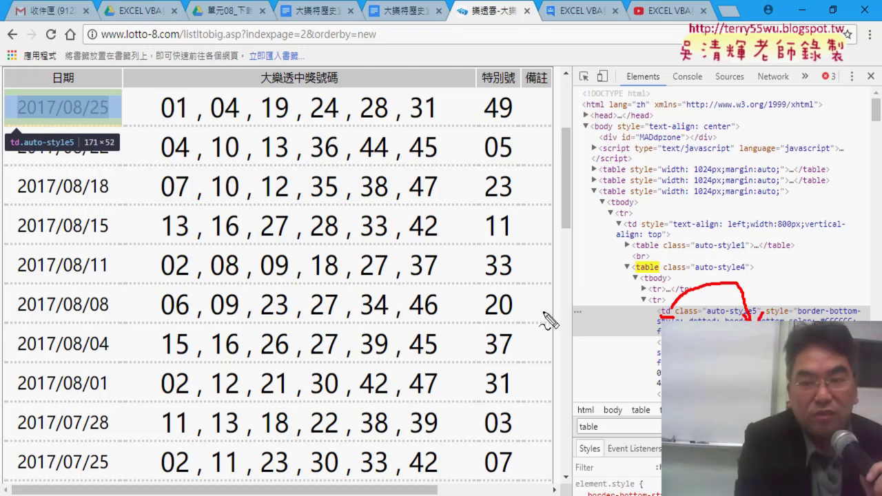
key("Escape")
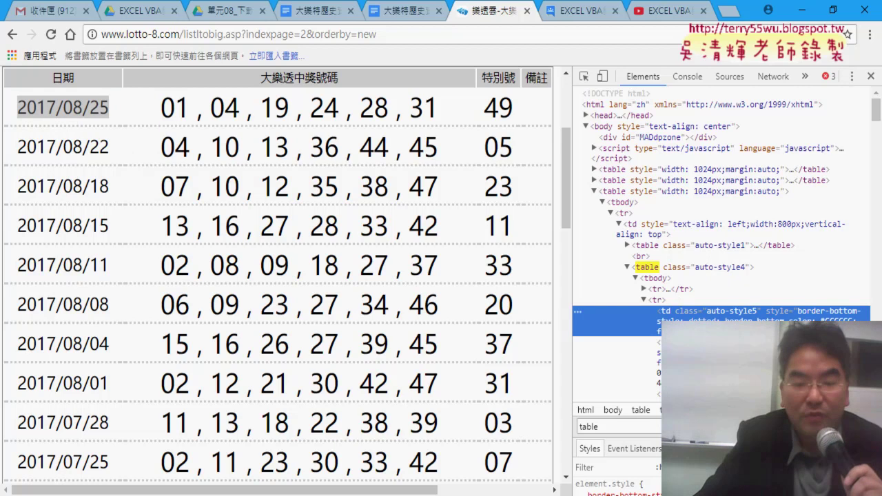
Step: In the VBA editor, highlight getElementsByTagName, the tds variable and the loop variable i
left_click(386, 468)
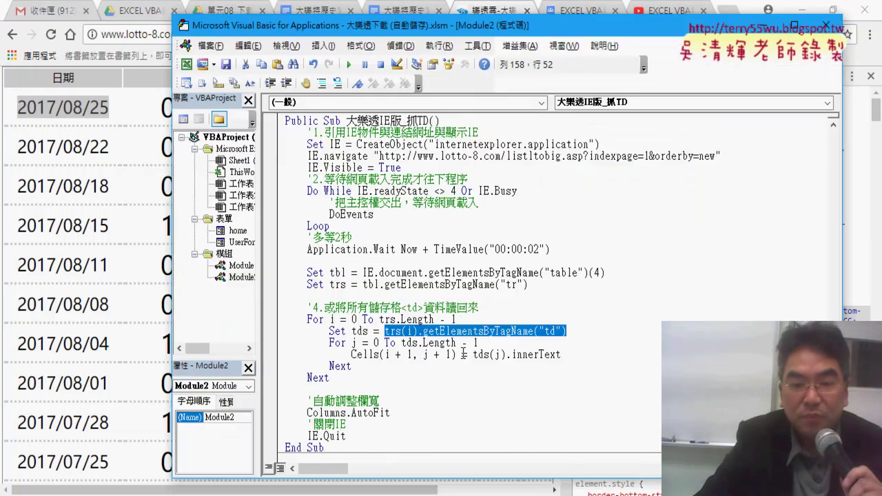
left_click(482, 331)
left_click_drag(423, 332, 436, 331)
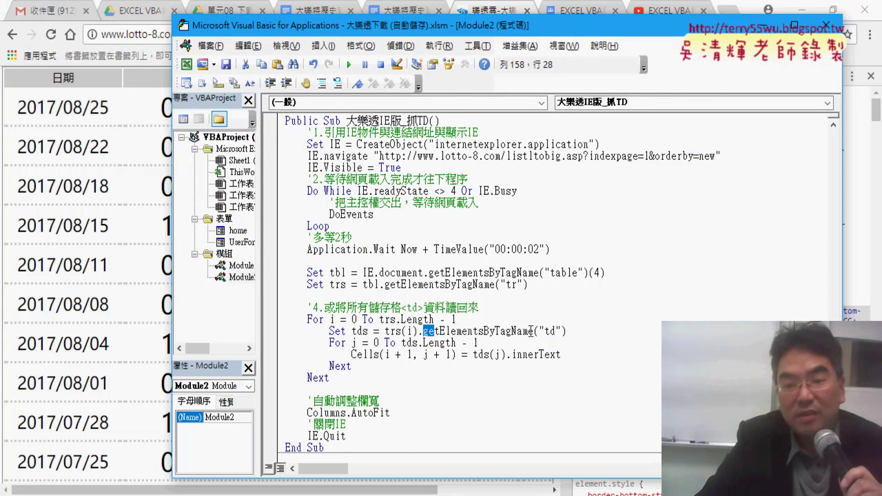
double_click(361, 333)
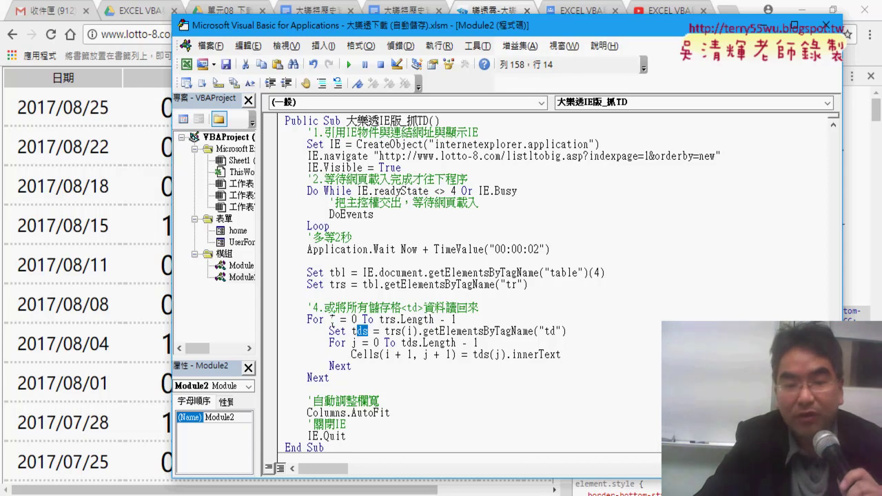
double_click(333, 320)
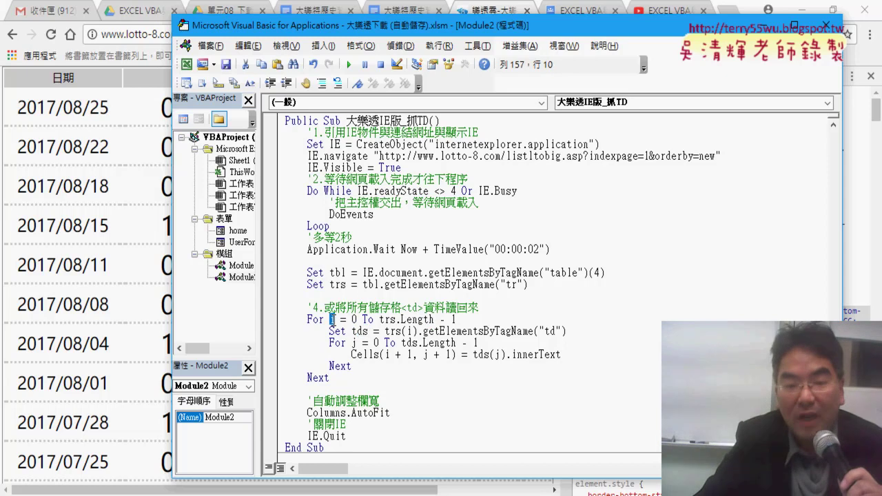
Step: Highlight the For j loop's 0 To tds.Length - 1, tds(j).innerText and the + 1 column offset
double_click(353, 342)
double_click(376, 343)
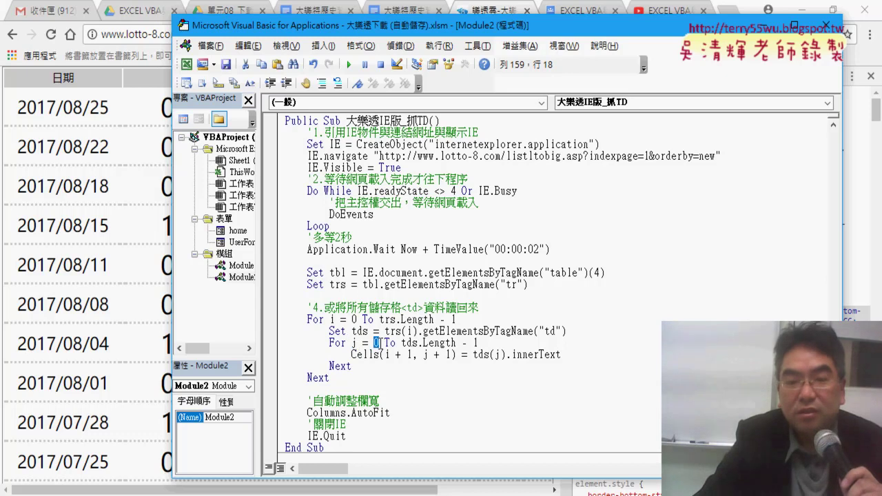
left_click_drag(402, 343, 478, 343)
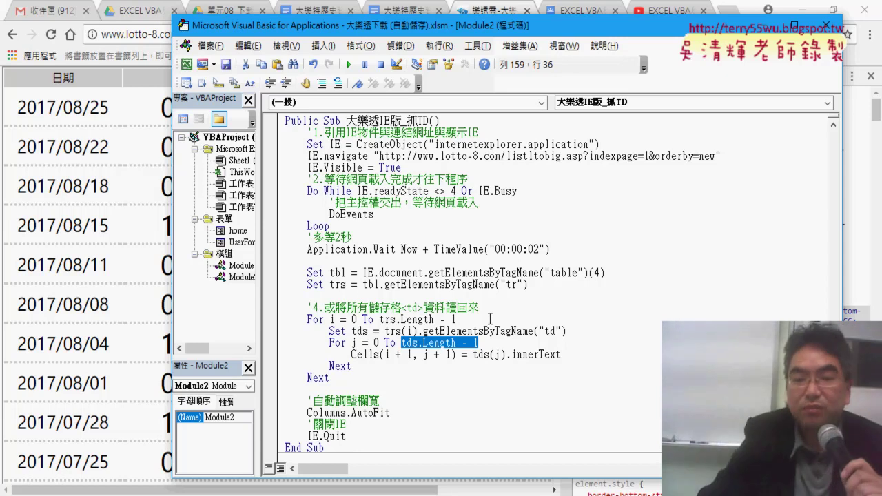
left_click_drag(564, 356, 352, 355)
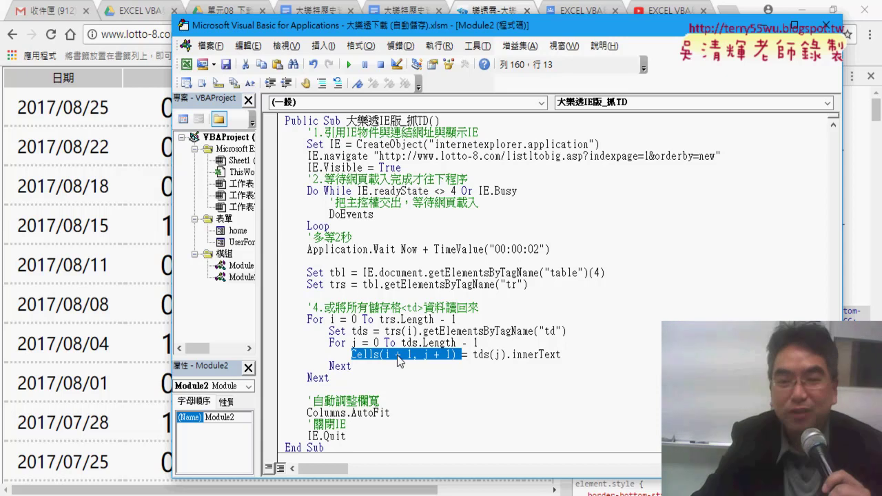
left_click_drag(396, 354, 446, 355)
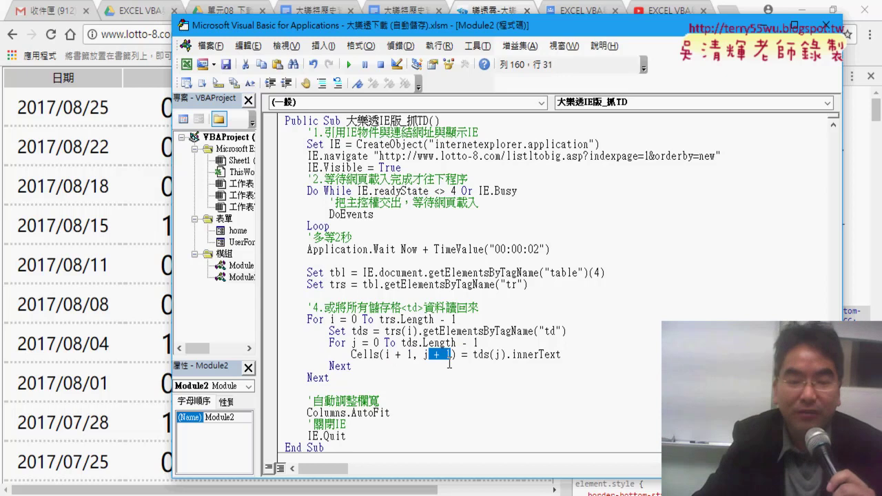
left_click(322, 493)
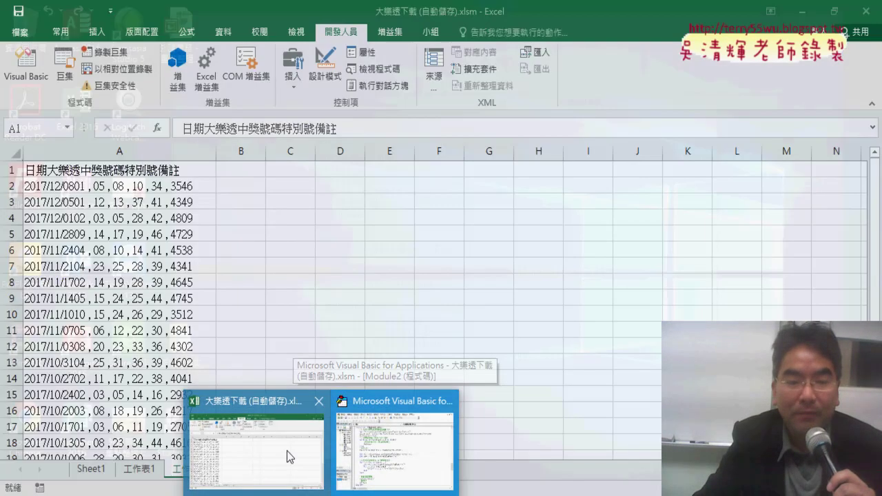
left_click(287, 450)
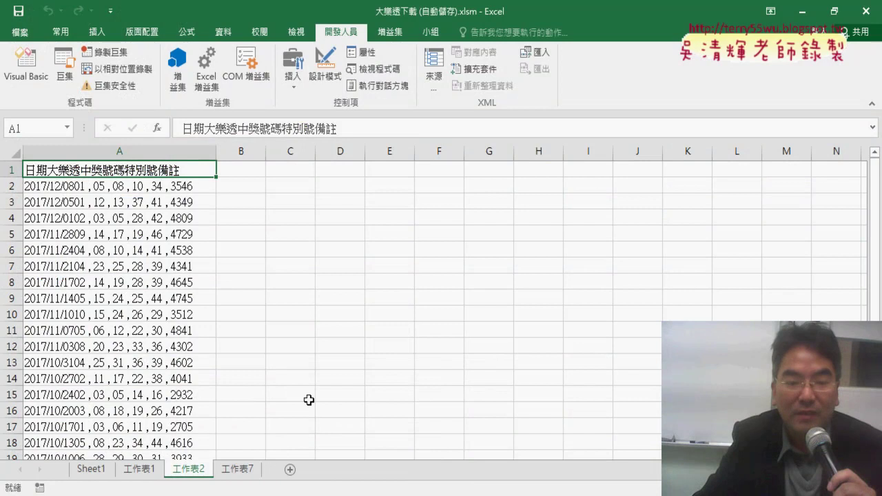
Step: Add a new sheet and run the 大樂透IE版_抓TD macro to fill it
left_click(295, 473)
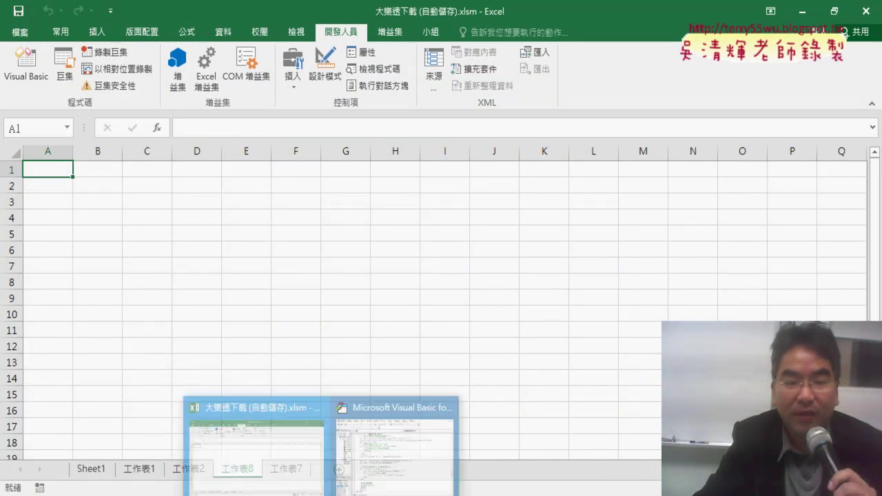
left_click(390, 436)
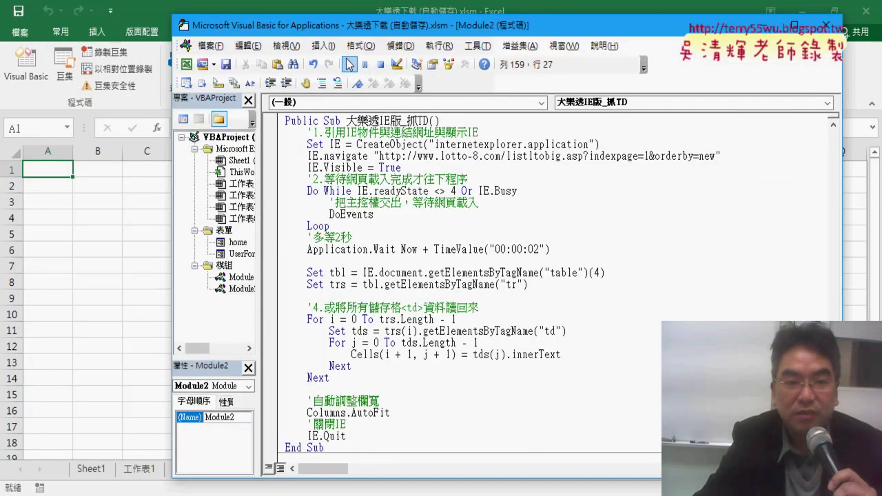
left_click(348, 62)
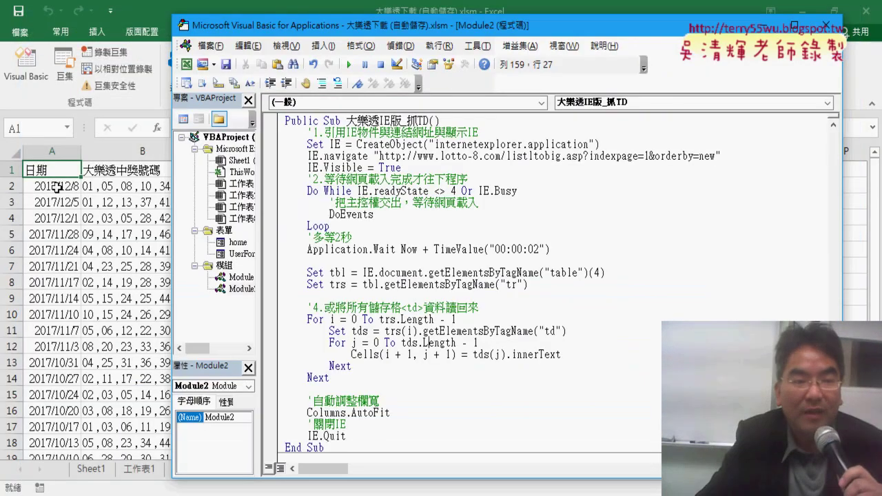
Step: Check the scraped columns A–D including 備註, then add another blank sheet
left_click(64, 152)
left_click(114, 152)
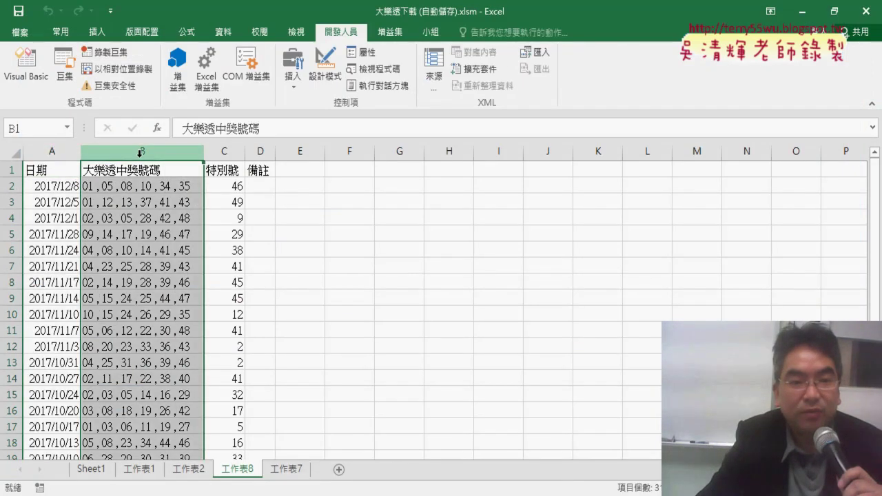
left_click(225, 151)
left_click(259, 151)
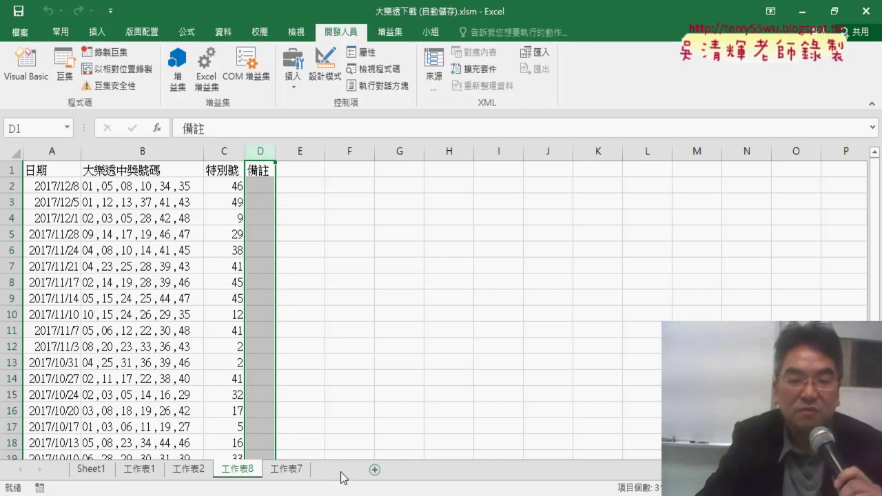
left_click(374, 469)
Step: Move to the 大樂透IE版_抓TD_foreach procedure in the VBA editor
left_click(407, 455)
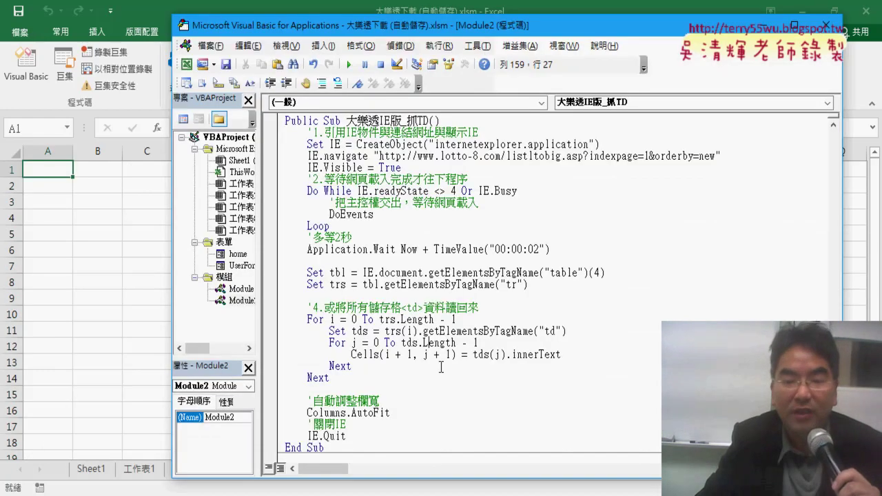
scroll(442, 368, "down", 3)
left_click_drag(421, 353, 437, 352)
left_click(446, 353)
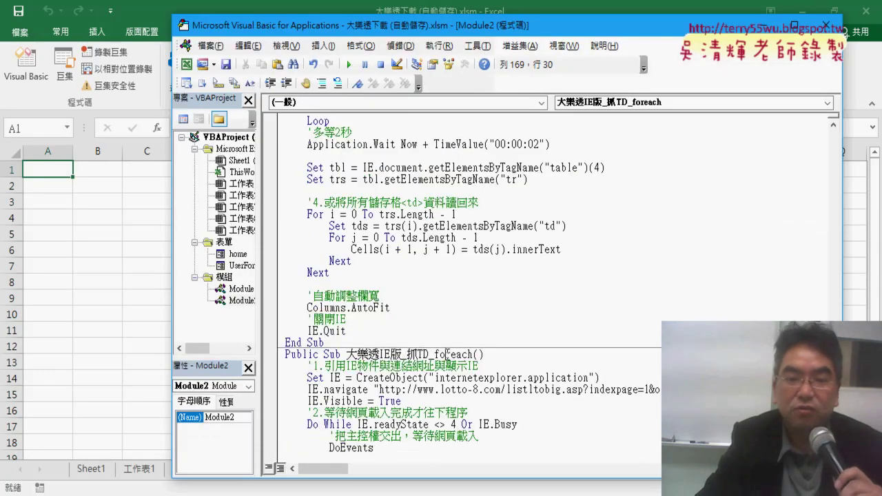
left_click_drag(382, 277, 285, 214)
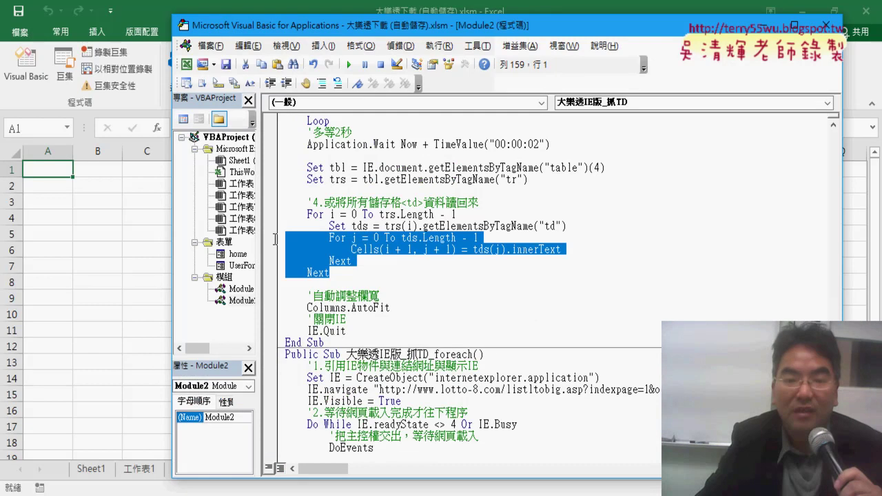
Step: Review the ele.Children(0) and Children(1) lines for columns A and B, then run the macro
scroll(424, 307, "down", 2)
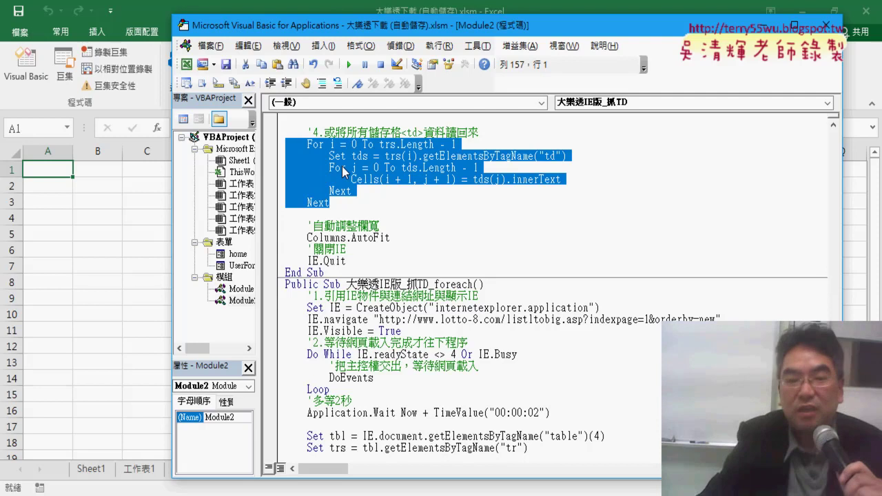
scroll(471, 303, "down", 4)
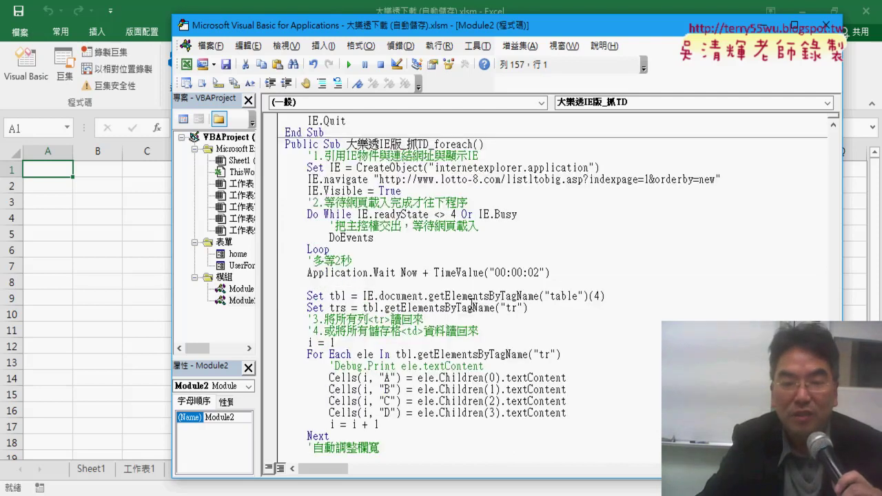
scroll(471, 303, "down", 3)
left_click(484, 272)
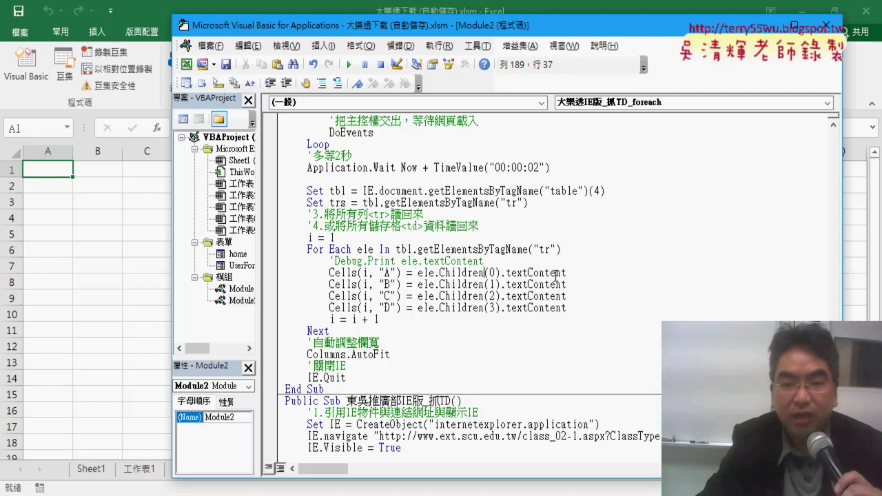
left_click_drag(569, 273, 414, 273)
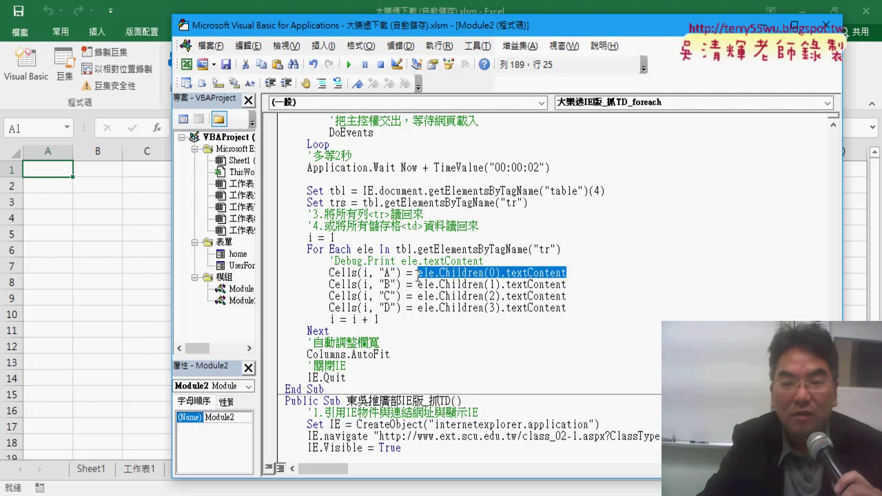
left_click_drag(568, 285, 445, 284)
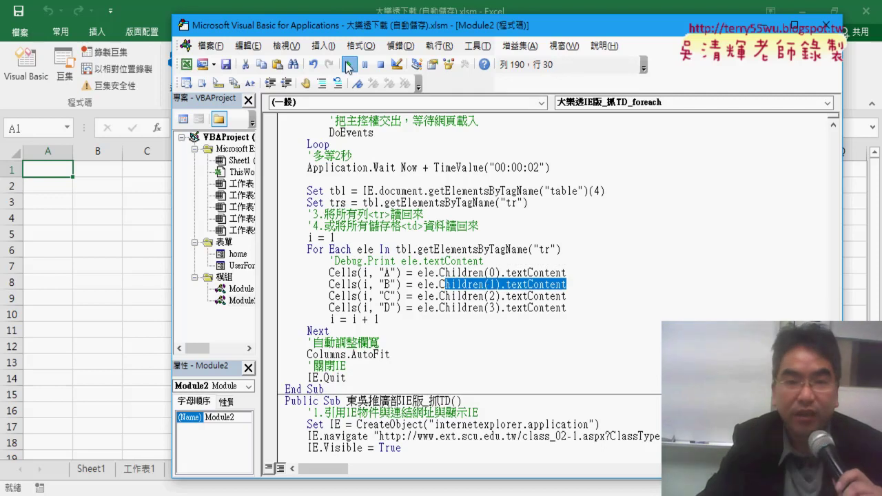
left_click(348, 66)
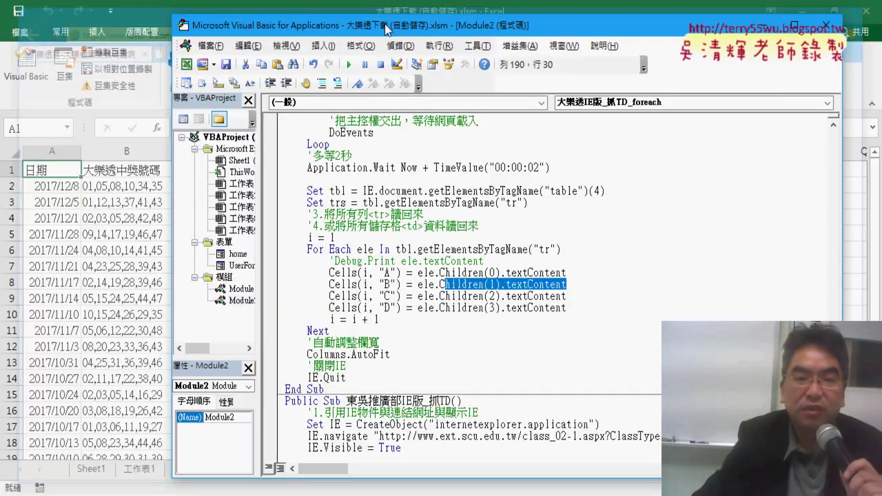
Step: Check the filled columns B–D, view the 工作表7 course sheet, then return to Chrome
left_click(58, 164)
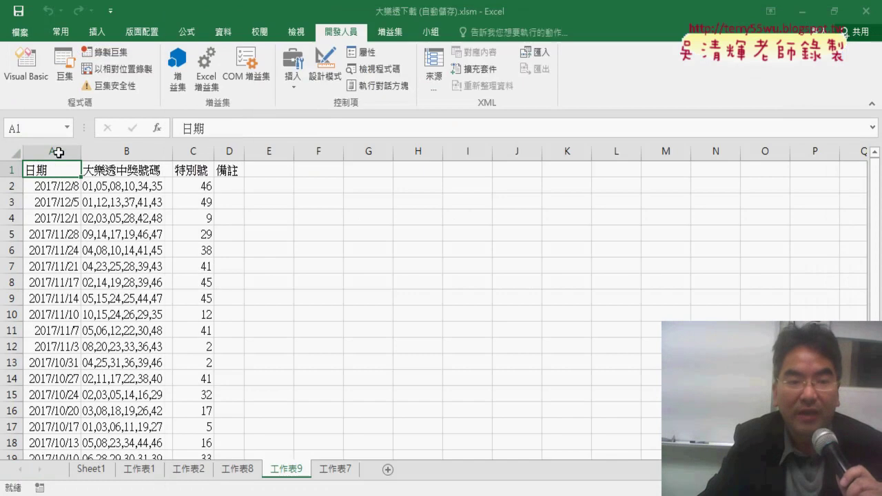
left_click_drag(134, 150, 235, 155)
left_click(236, 152)
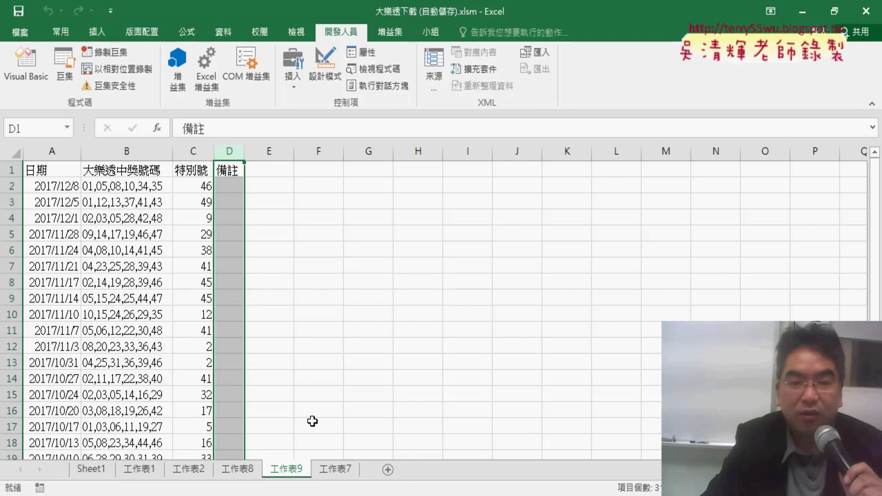
left_click(334, 470)
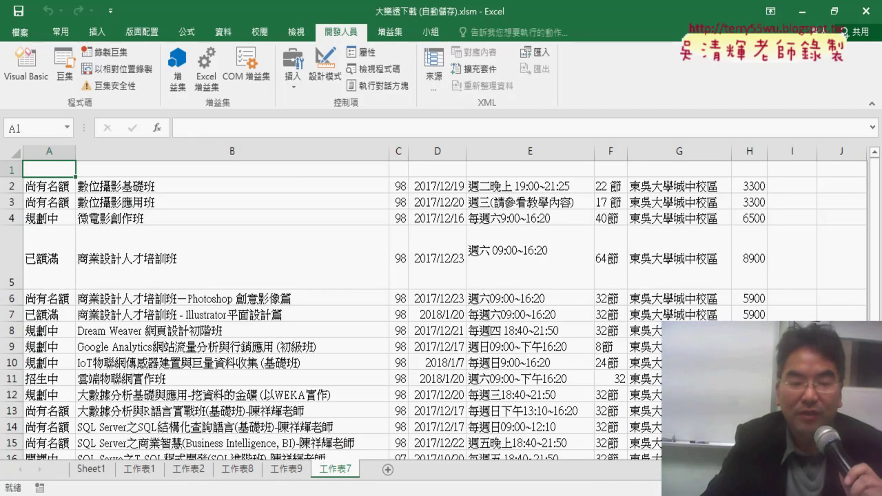
left_click(234, 476)
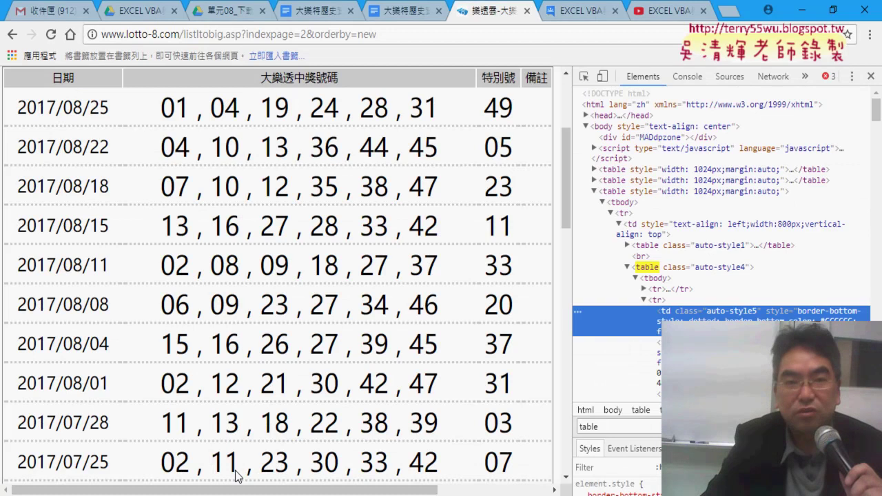
Step: Copy the class_02-1.aspx?ClassTypeID=3 URL from the IE.navigate line and load it in a new Chrome tab
left_click(731, 11)
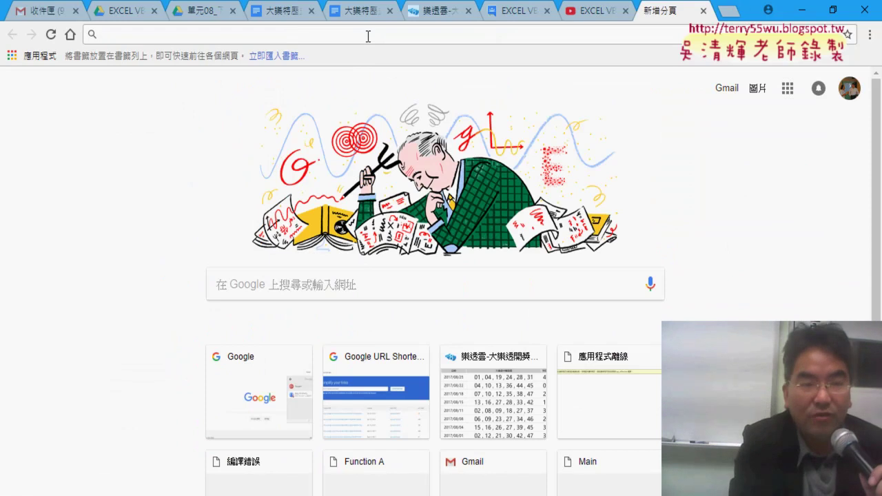
type("ww")
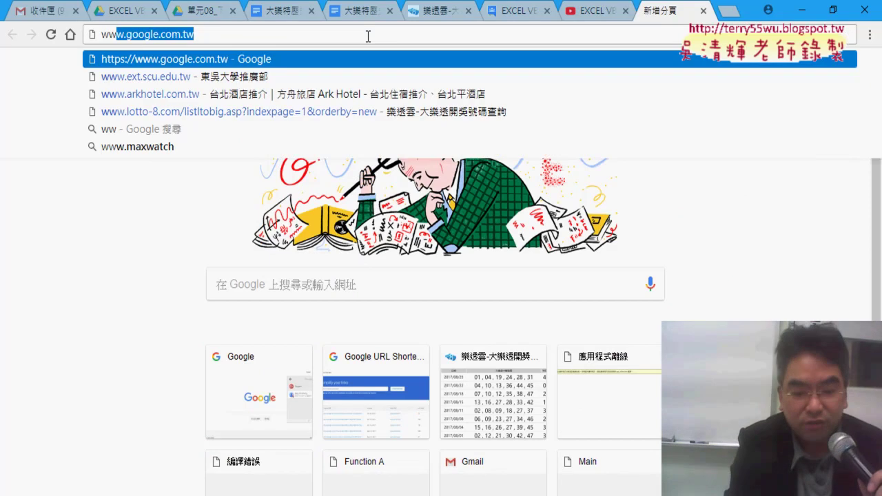
type(".")
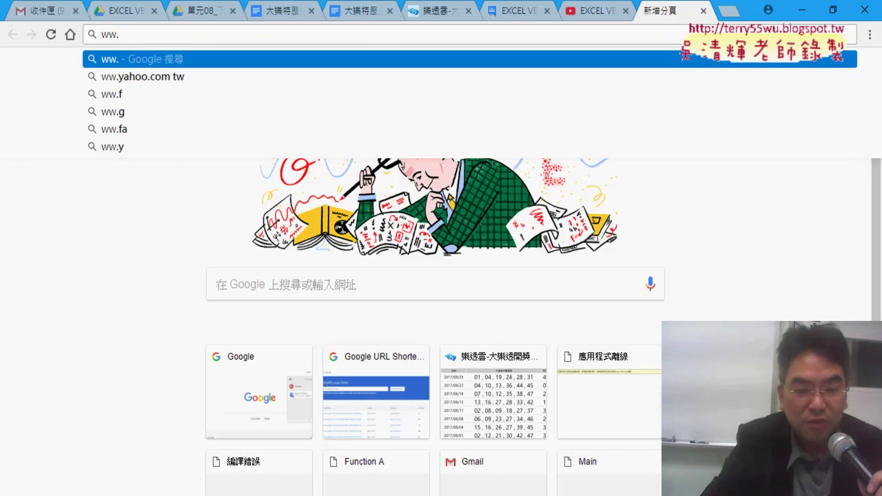
left_click(411, 424)
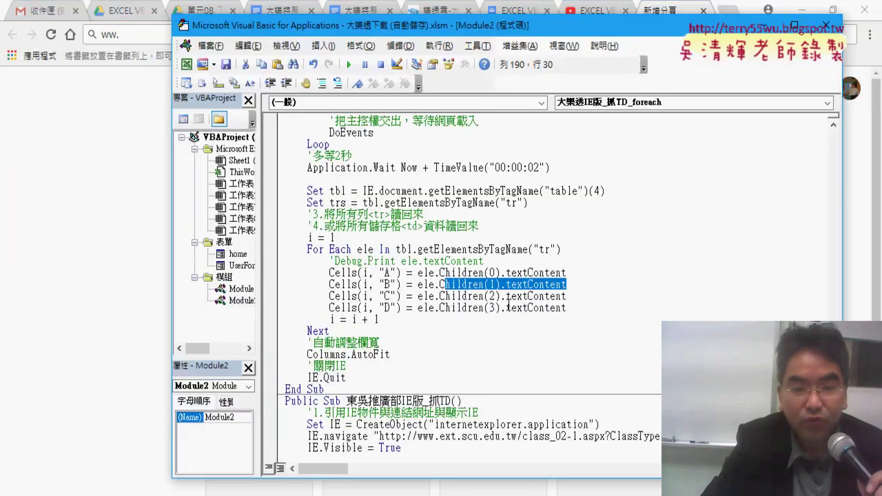
scroll(508, 304, "down", 3)
left_click_drag(379, 331, 683, 331)
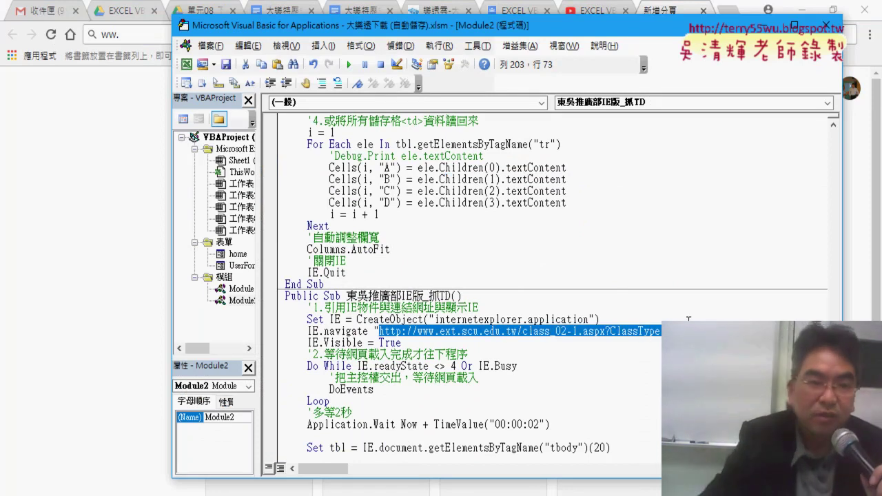
key("ctrl+c")
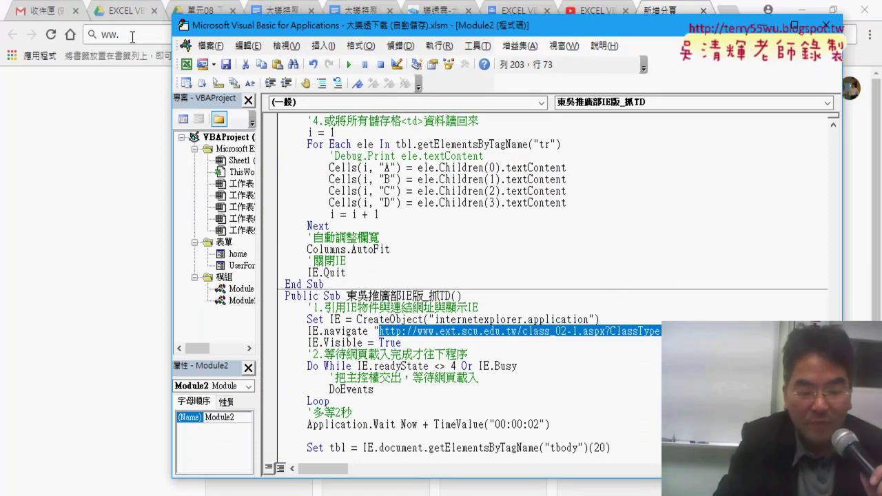
left_click(83, 35)
key("ctrl+v")
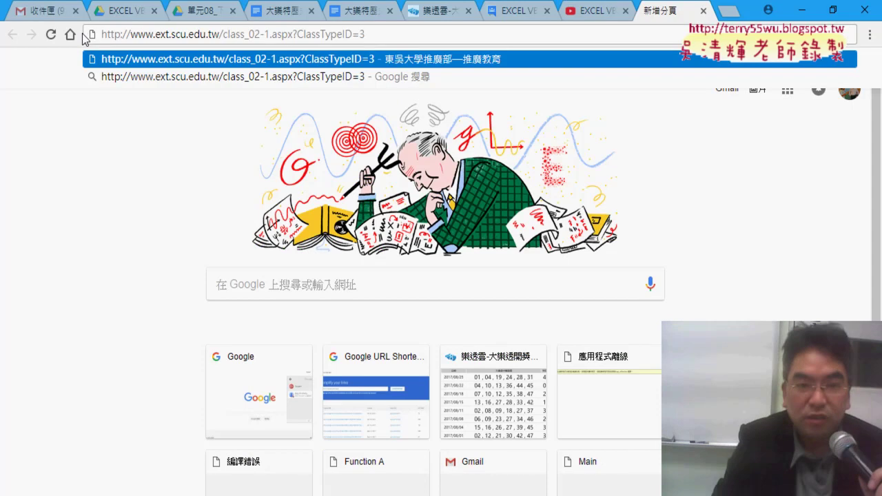
key("Return")
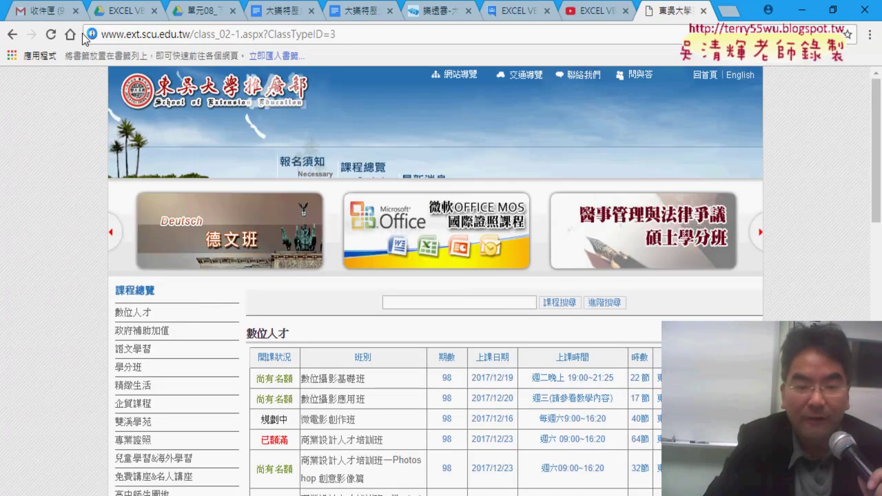
scroll(507, 208, "down", 2)
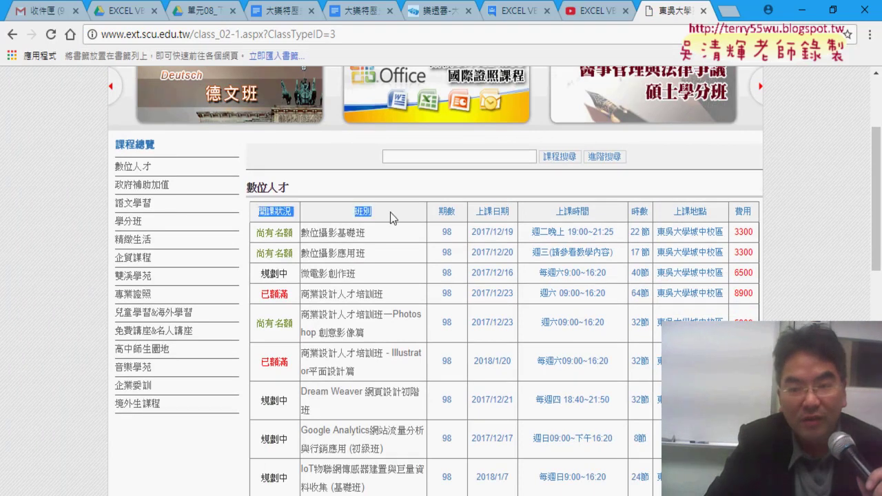
mouse_move(252, 214)
left_mouse_down()
mouse_move(413, 493)
mouse_move(737, 278)
left_mouse_up()
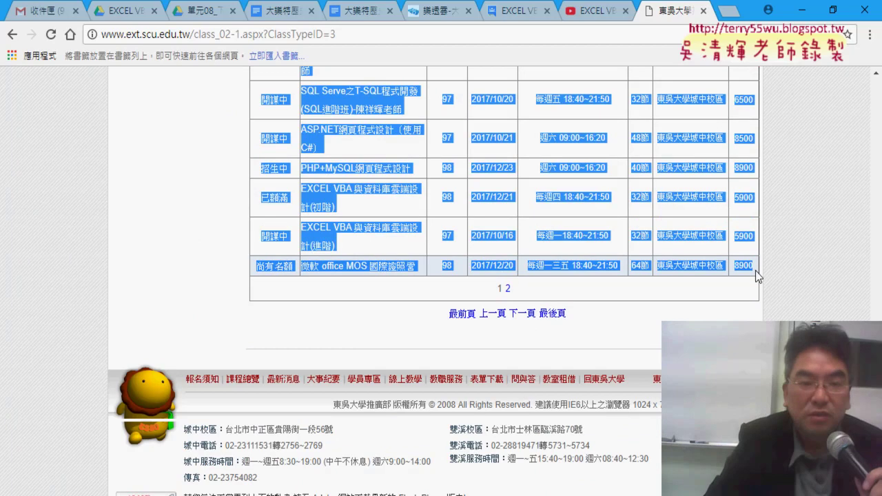
scroll(758, 276, "up", 5)
scroll(756, 273, "up", 2)
scroll(756, 270, "up", 3)
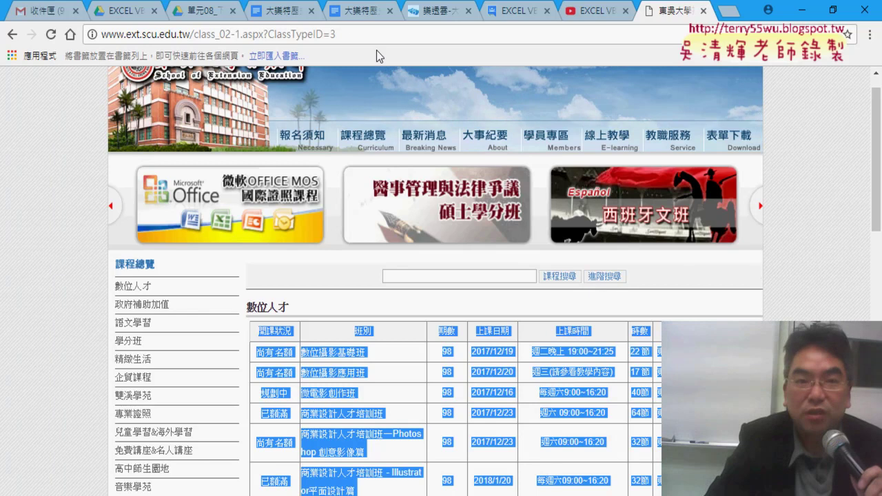
left_click(348, 36)
key("ctrl+a")
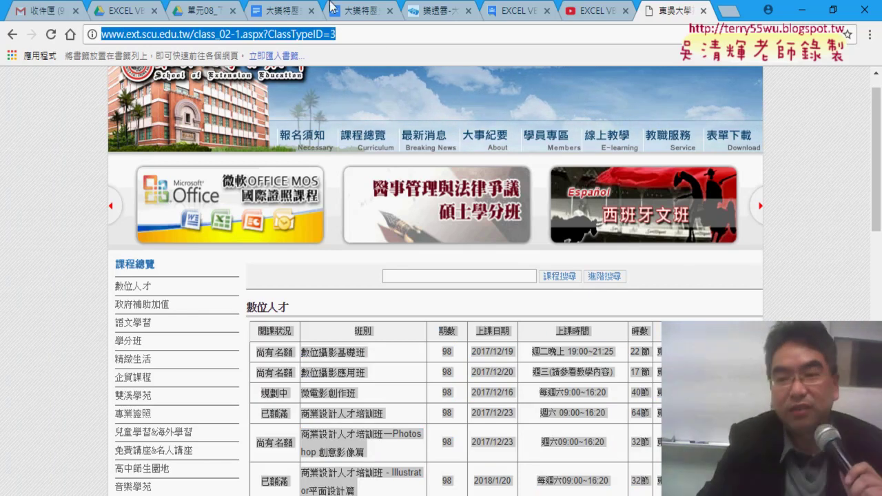
left_click(788, 304)
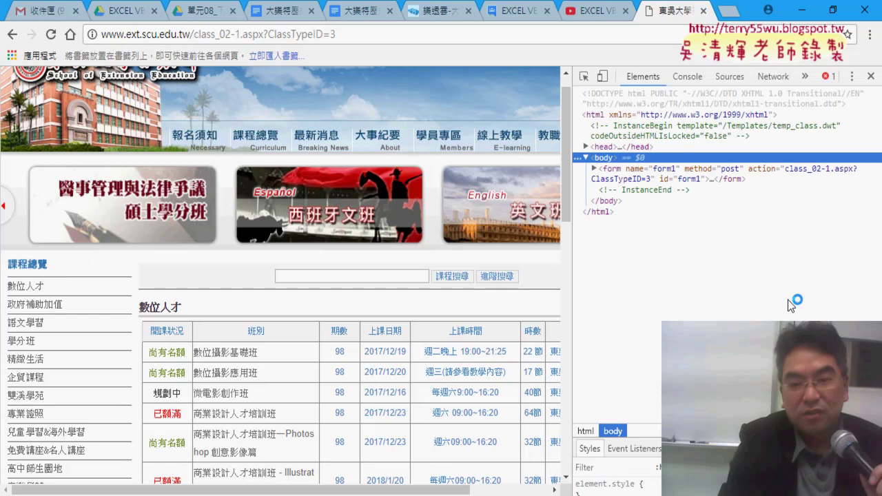
Step: Search the Elements markup for 'table' and step through the menu tables to the 750×1154 course-listing table
type("ta")
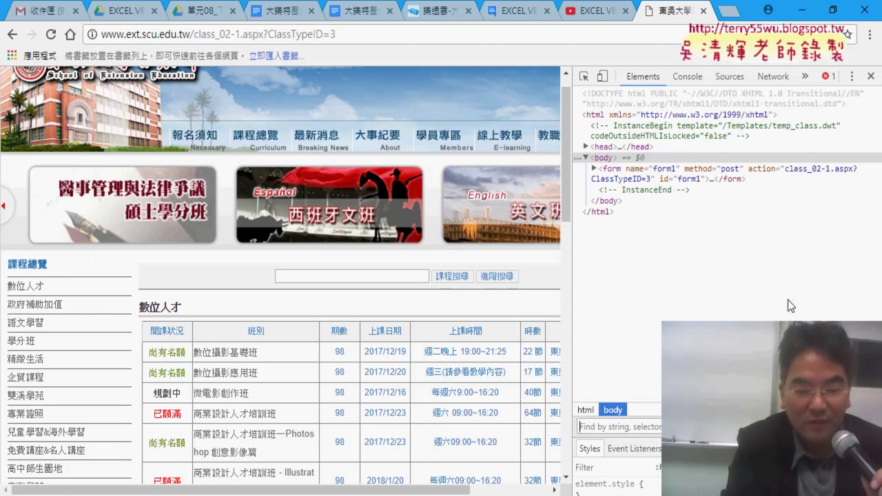
type("ble")
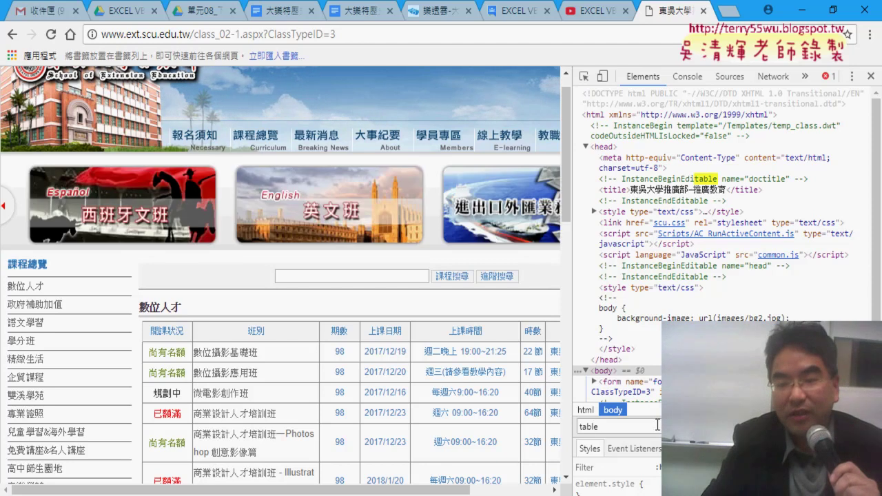
key("ctrl+a")
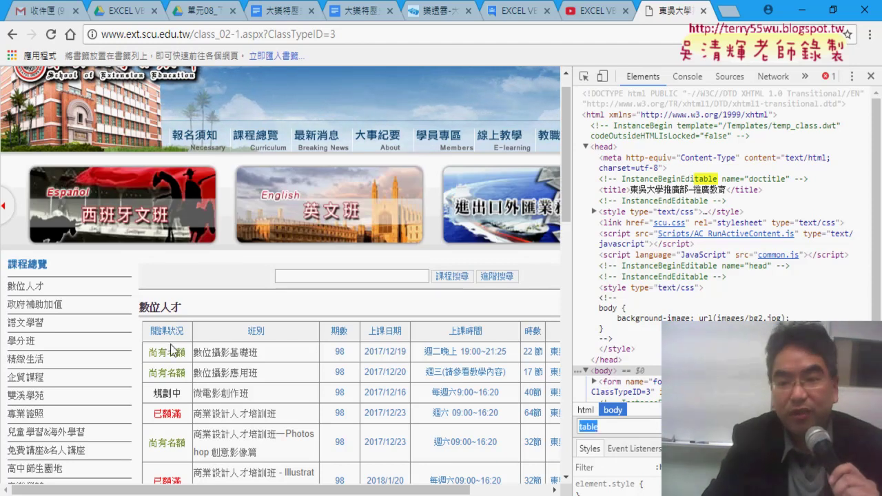
key("Return")
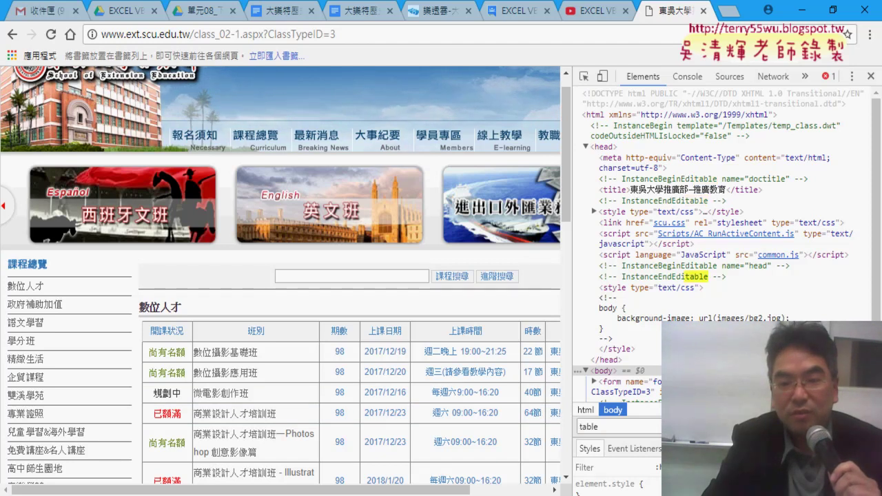
key("Return")
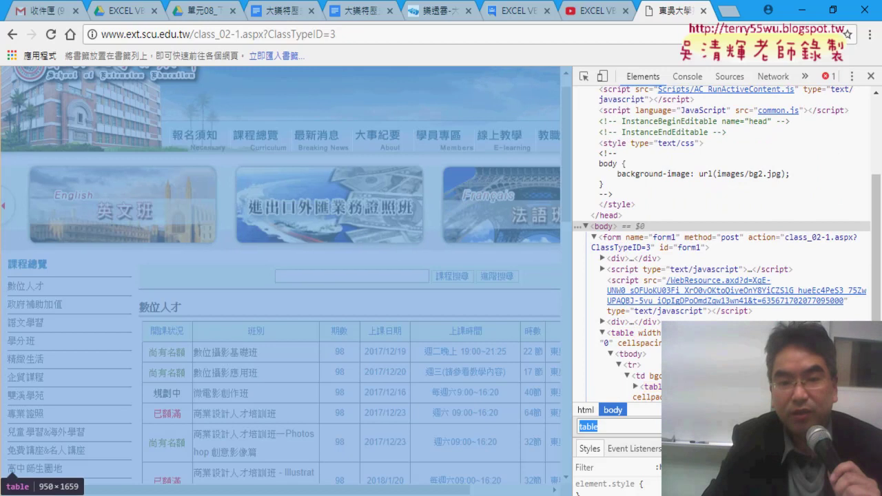
key("Return")
key("Return")
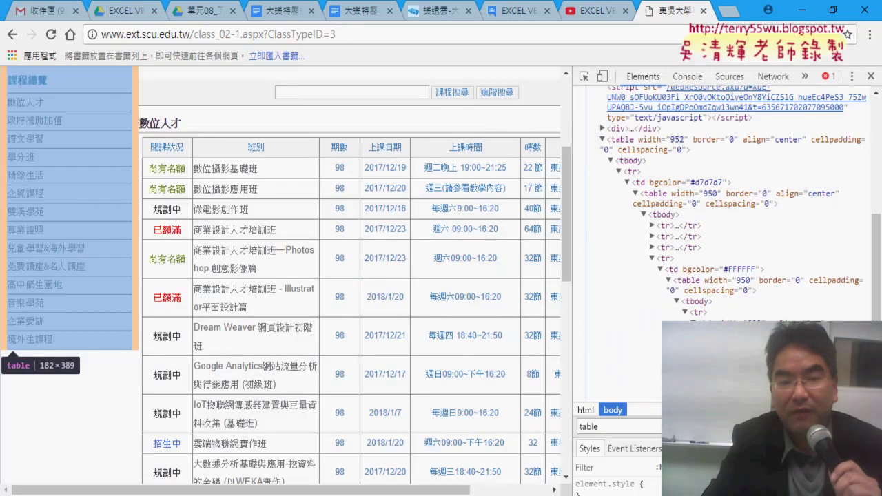
key("Return")
key("Return")
key("Return")
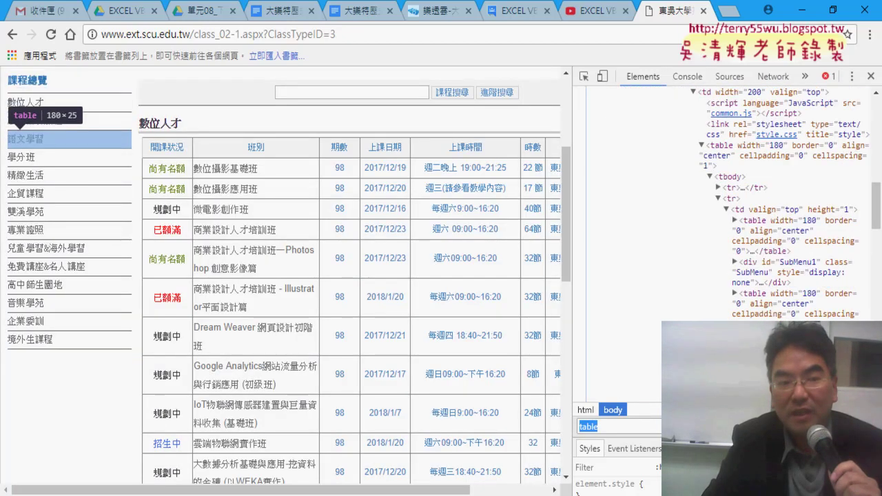
key("Return")
key("Return")
key("Return")
key("Return")
key("Return")
key("Return")
key("Return")
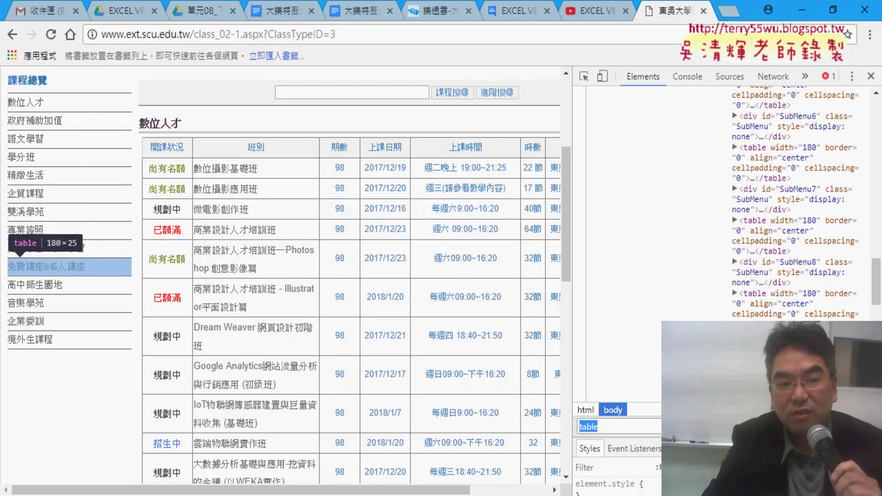
key("Return")
key("Return")
key("Return")
key("Return")
key("Return")
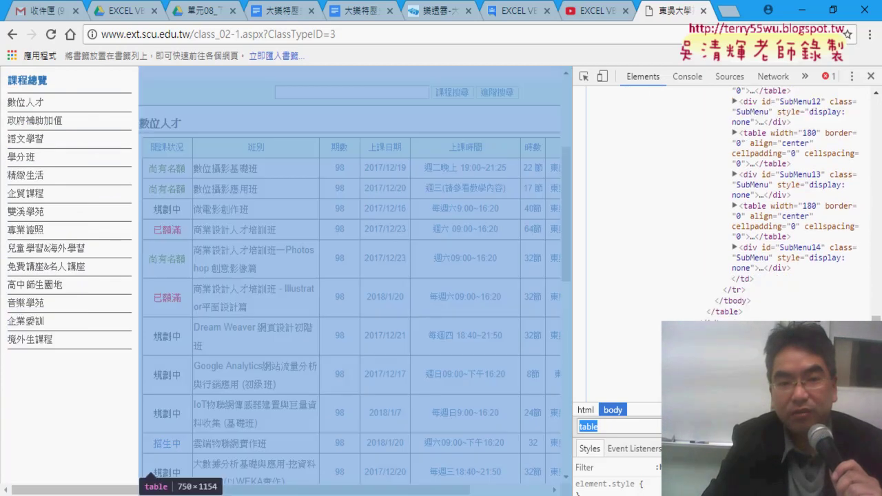
Step: Step past the FormView1 table to table#GridView1 and expand its tbody to show the class_line00 rows
key("Return")
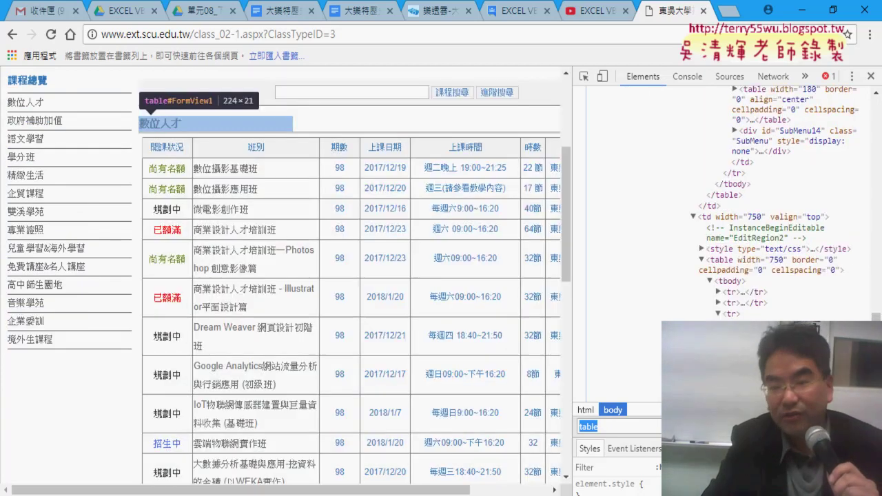
key("Return")
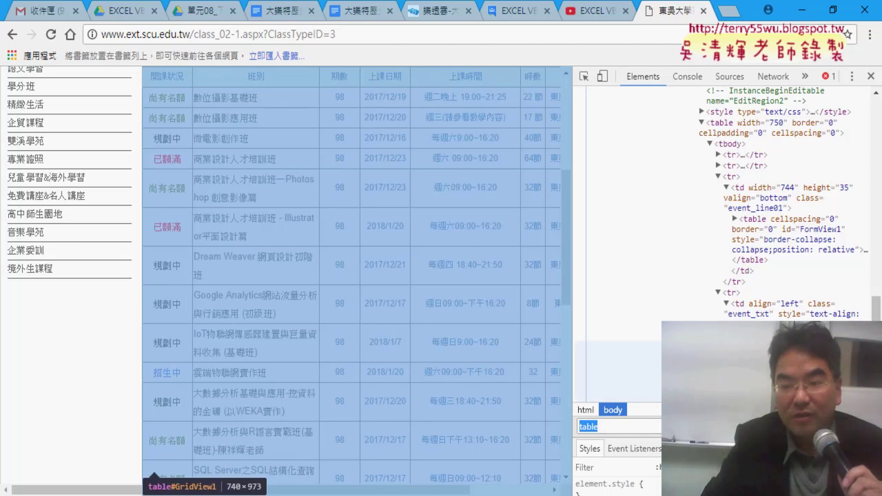
key("Return")
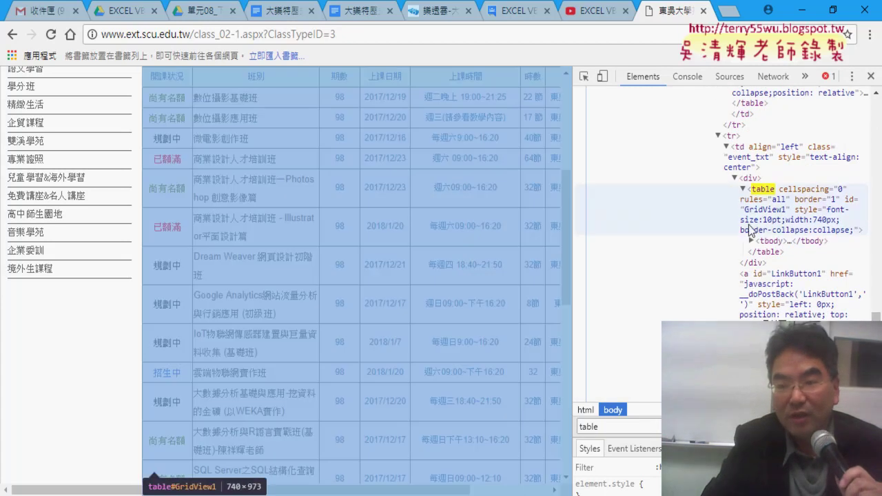
left_click(750, 241)
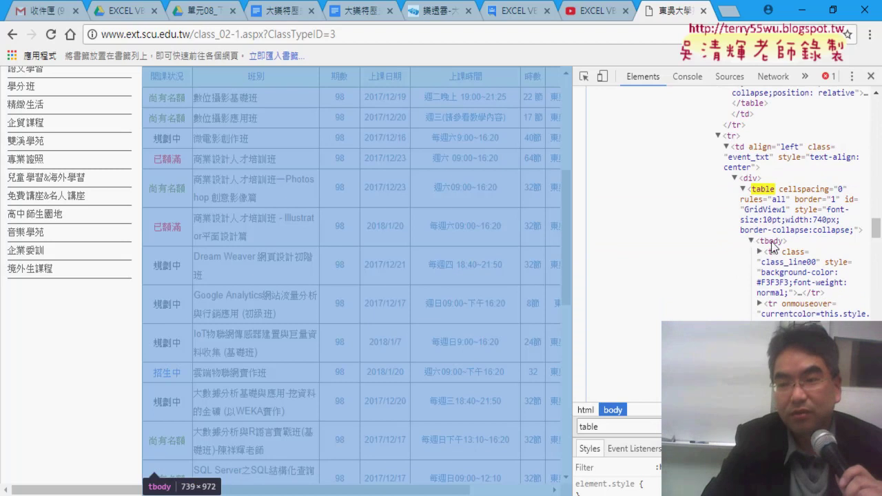
left_click(772, 243)
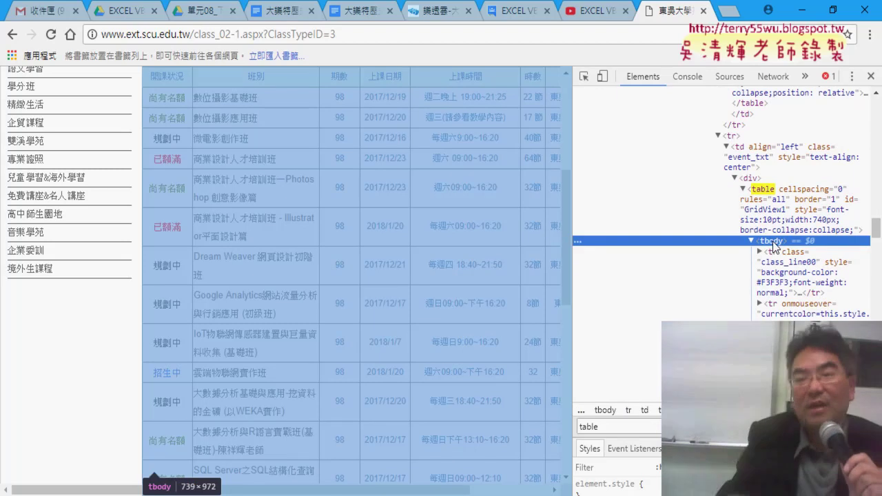